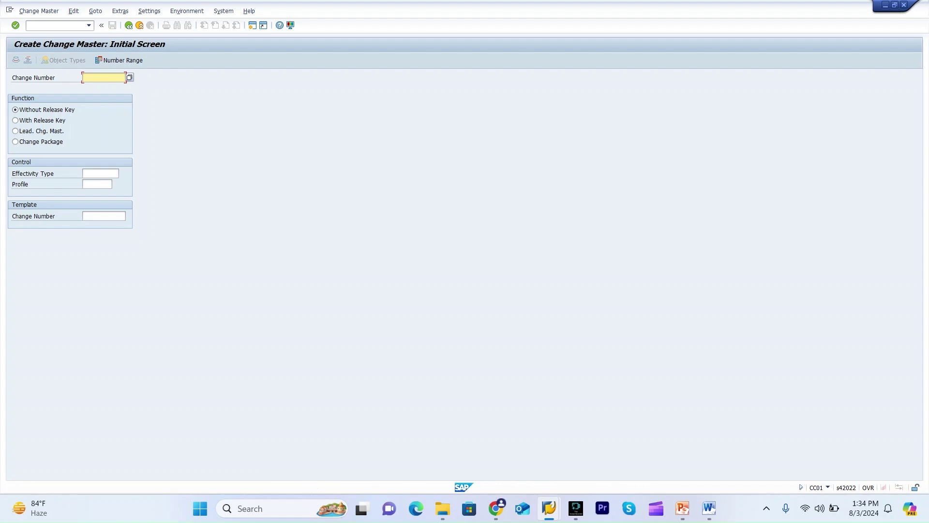
Start a change master with release key and enter test_0308 as its description.
click(15, 120)
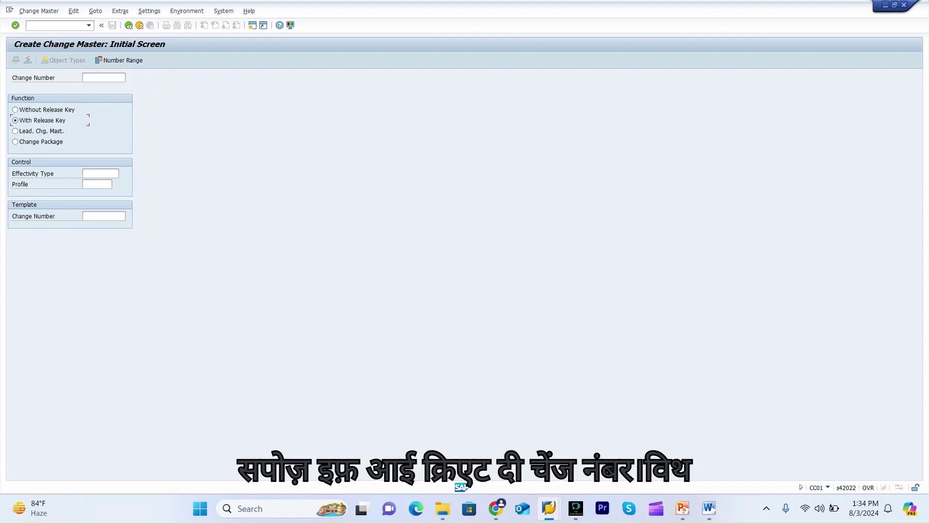
key(Return)
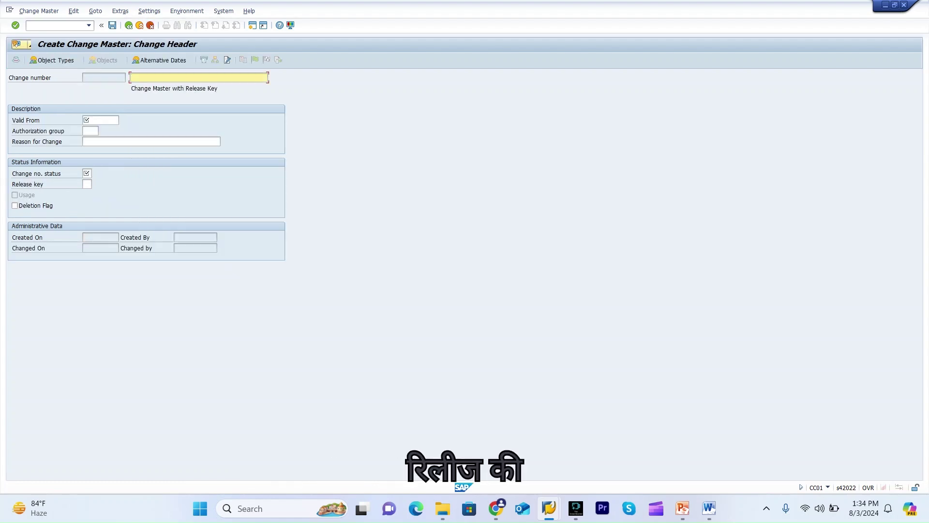
key(Down)
text(test_0)
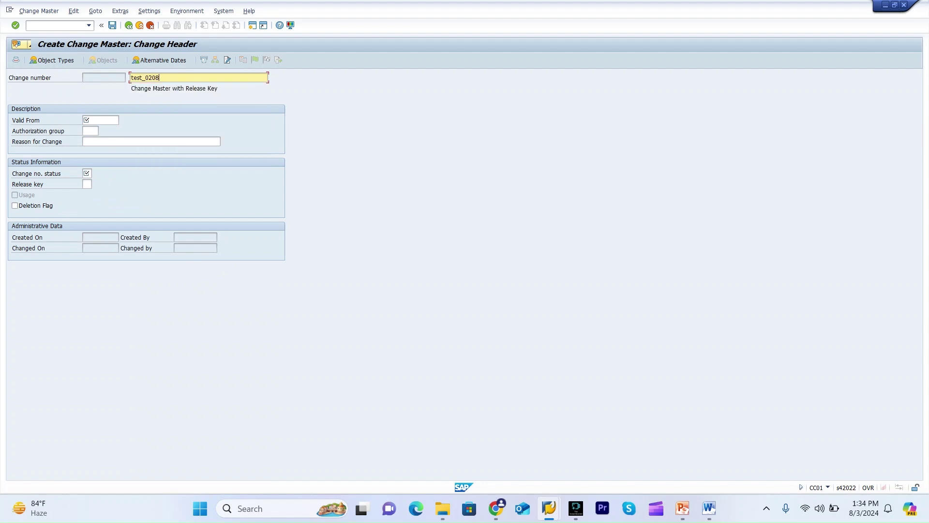
text(308)
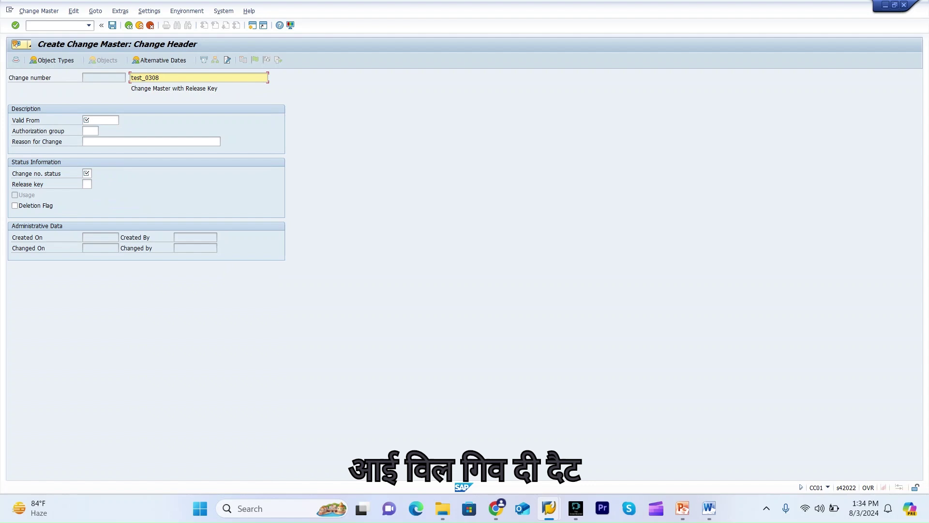
Set the release-key change master's valid-from date to 03.08.2024 and its status to 01.
click(100, 120)
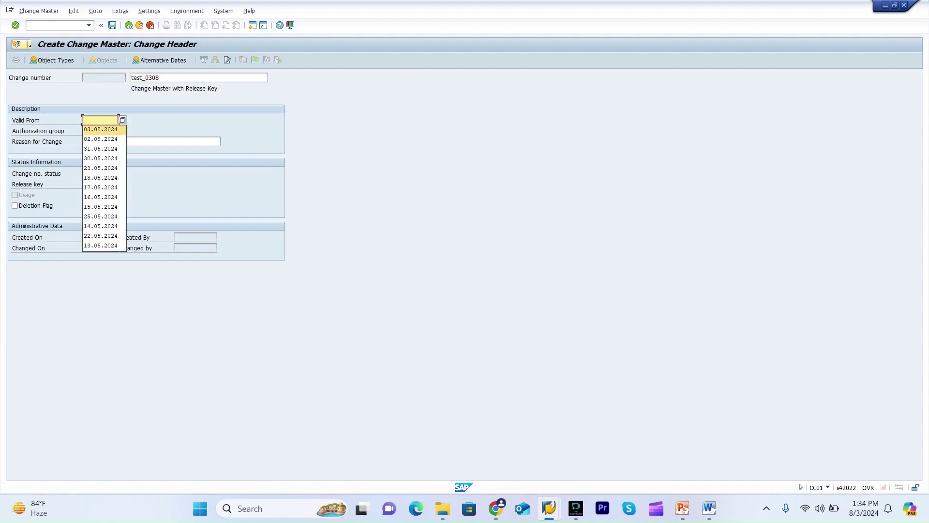
key(Return)
click(87, 173)
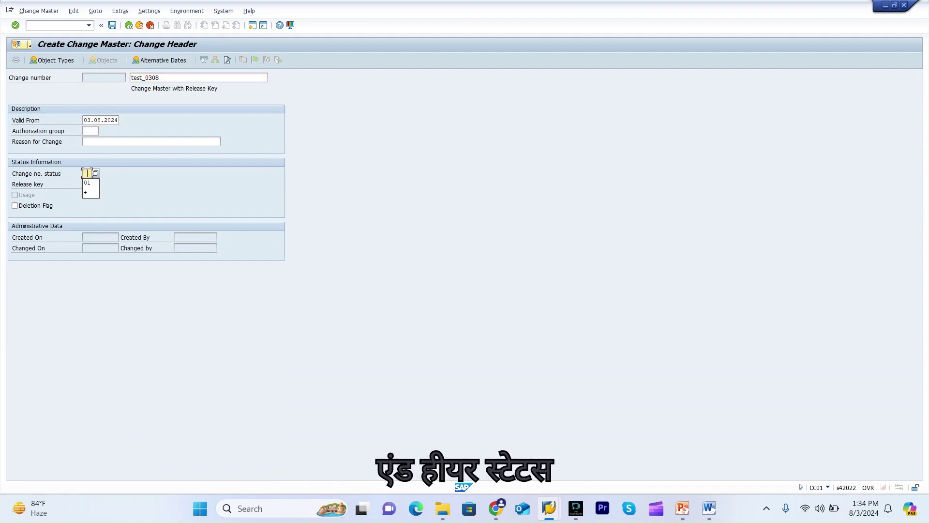
key(Return)
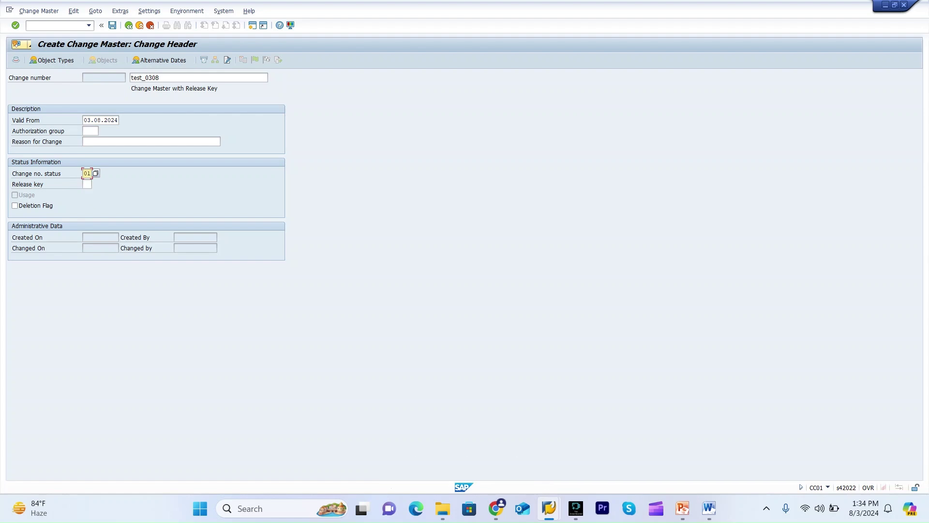
Review the object types offered with a release key and leave this change master without saving.
click(52, 60)
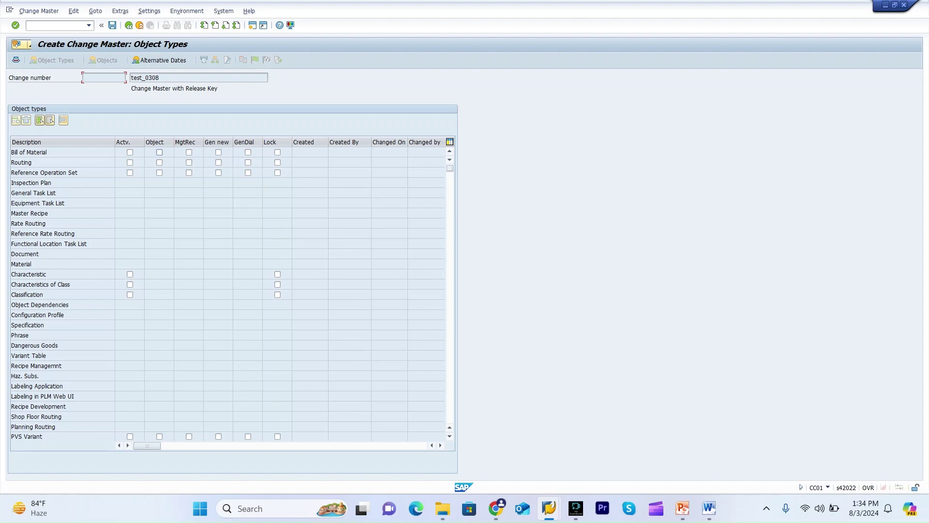
key(F3)
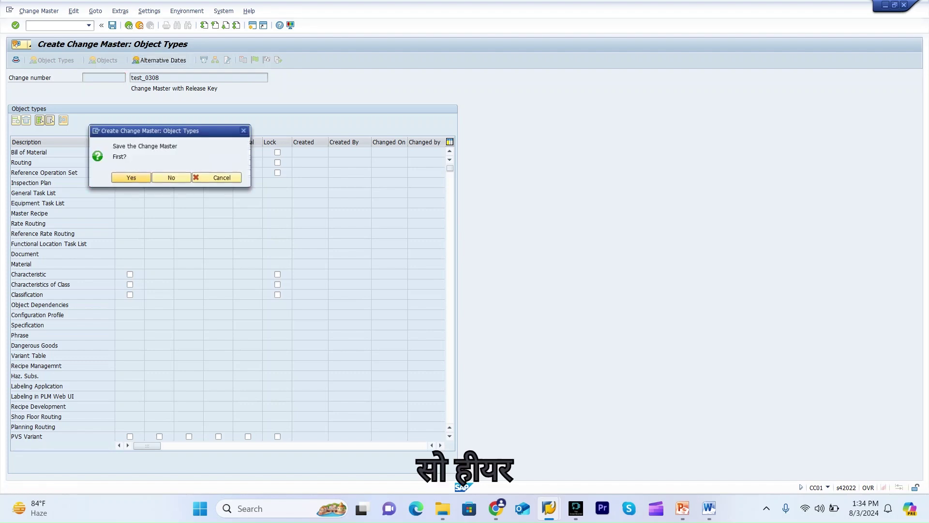
key(Return)
key(Tab)
key(Return)
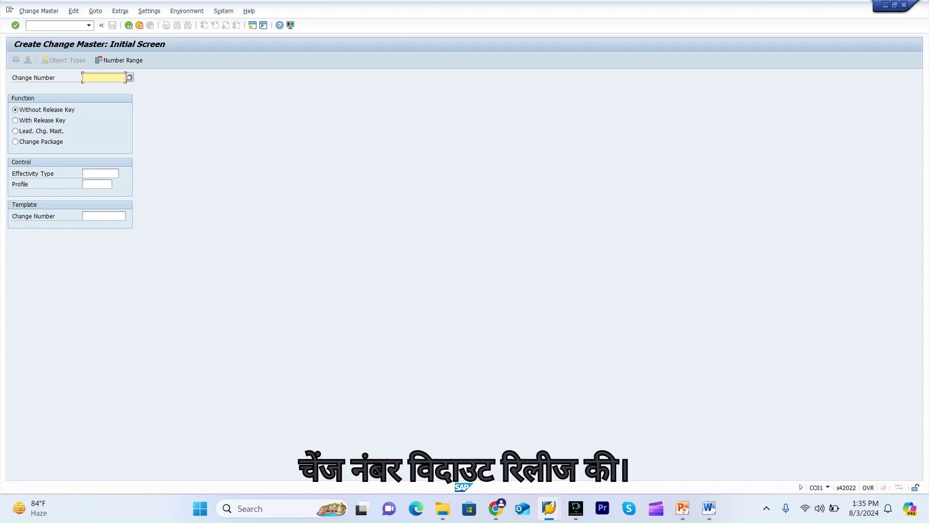
Start a change master without release key and enter test_0308 as its description.
key(Return)
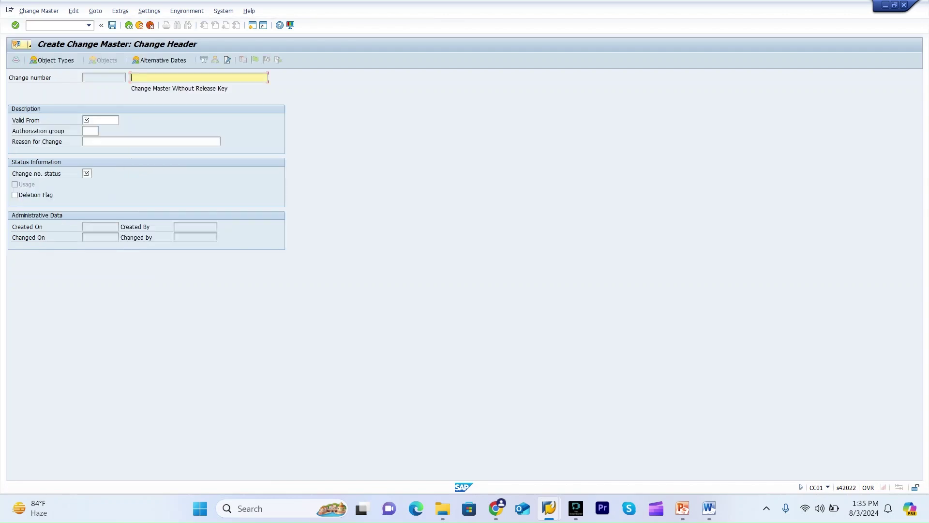
click(134, 78)
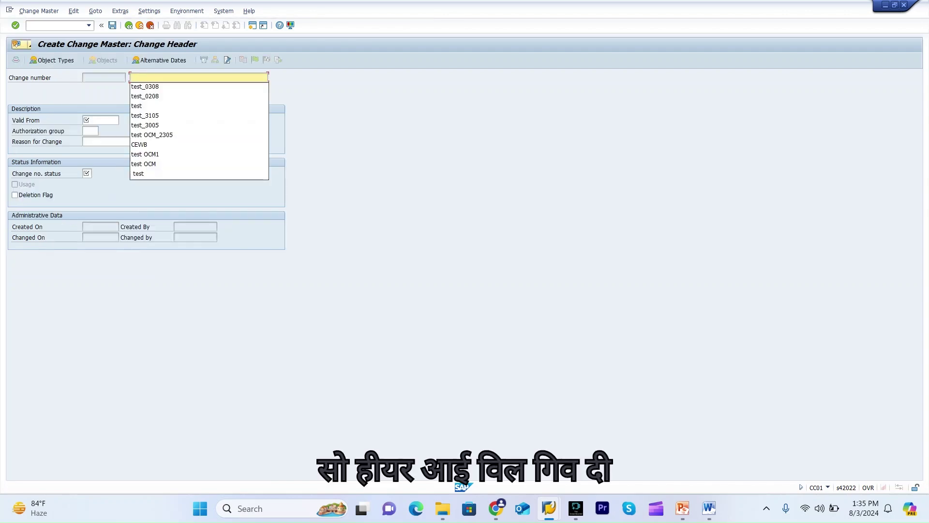
key(Return)
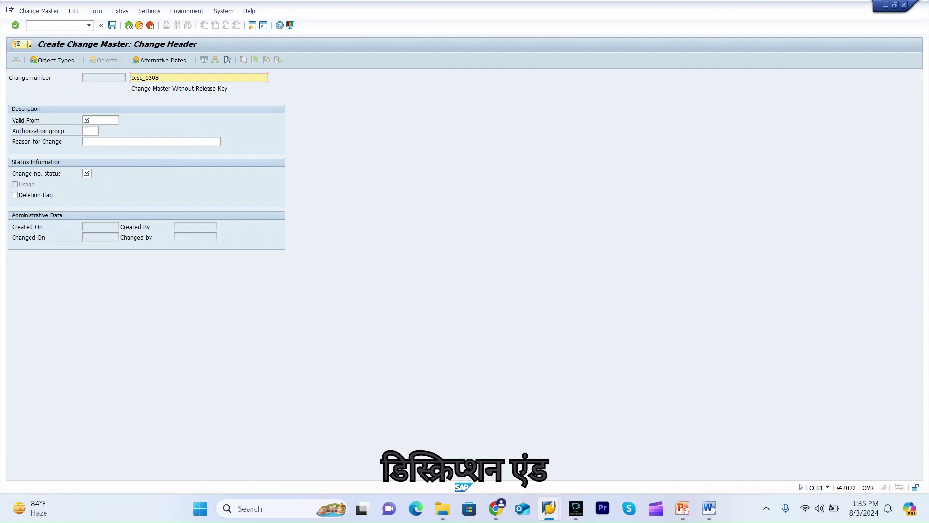
Set the valid-from date to 03.08.2024 and the change number status to 01 in the change header.
click(100, 120)
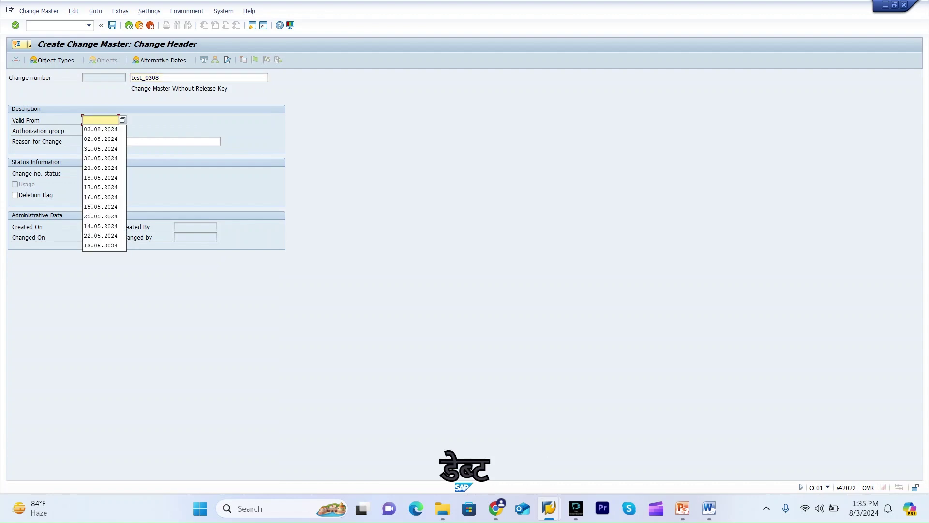
key(Return)
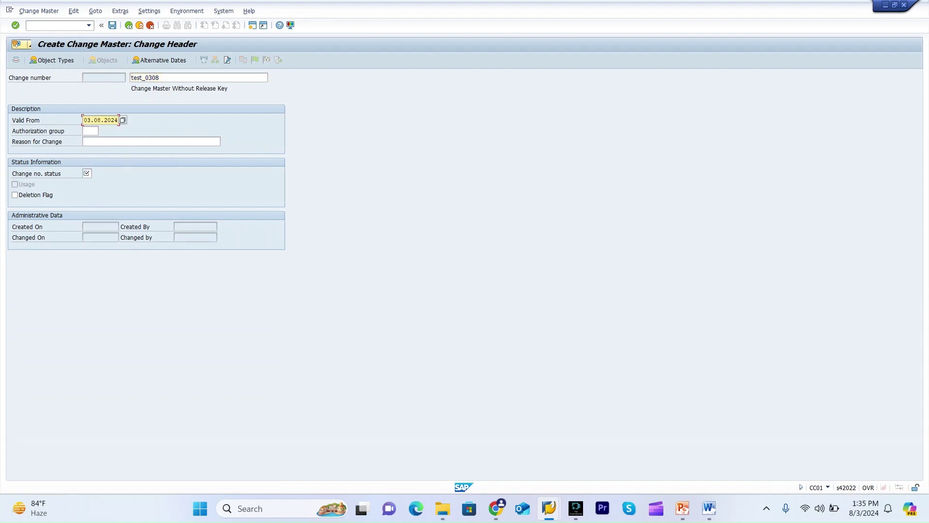
click(87, 173)
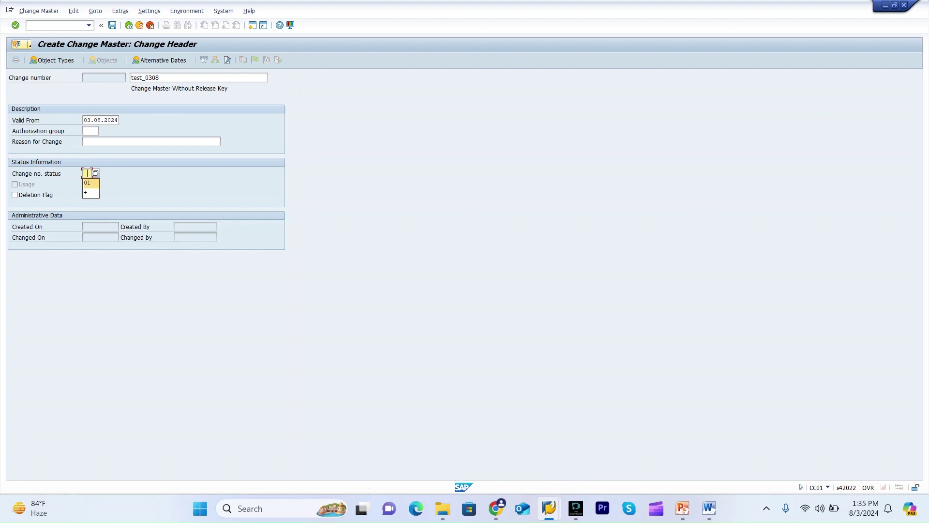
key(Return)
Activate the Material object type with object and management record options, and save the change master.
key(F7)
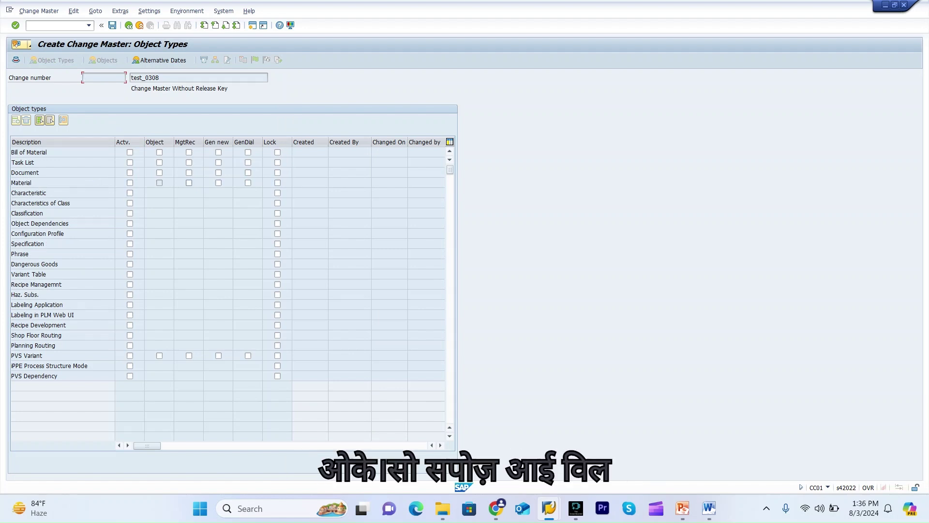
key(Return)
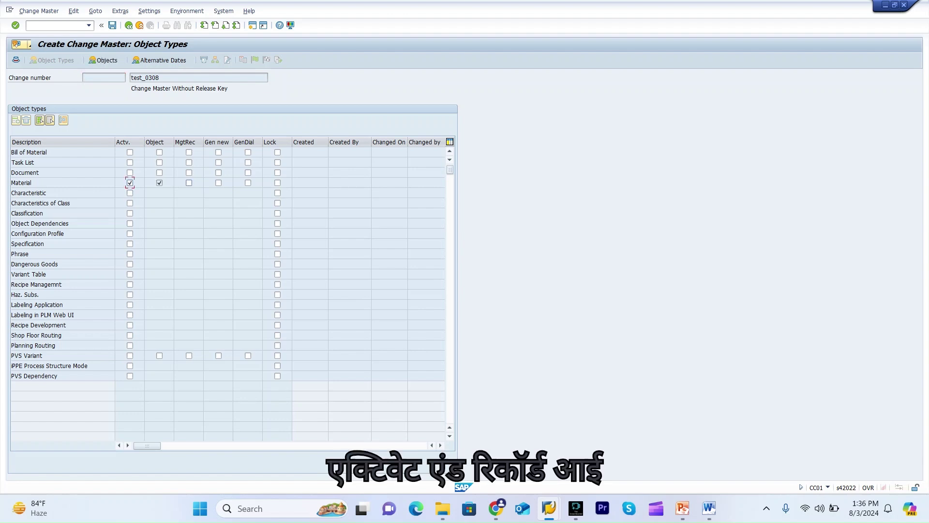
click(188, 182)
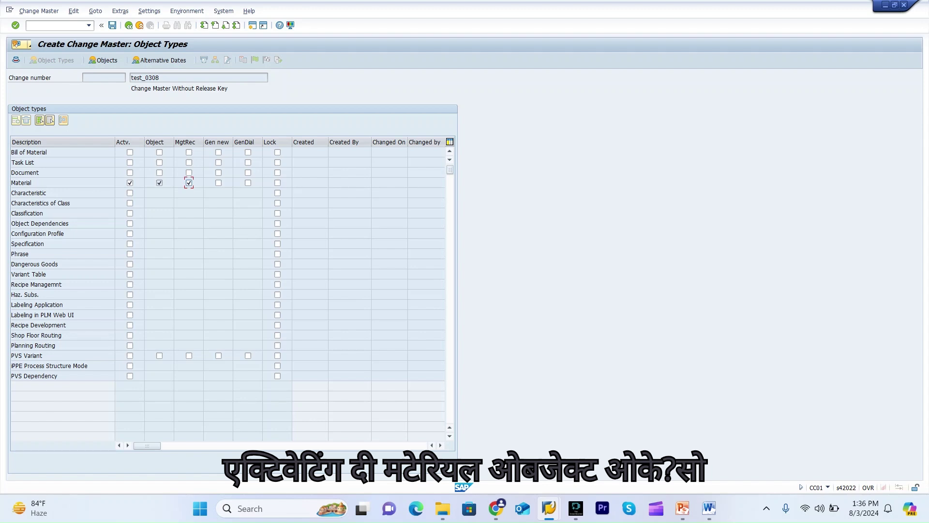
key(ctrl+s)
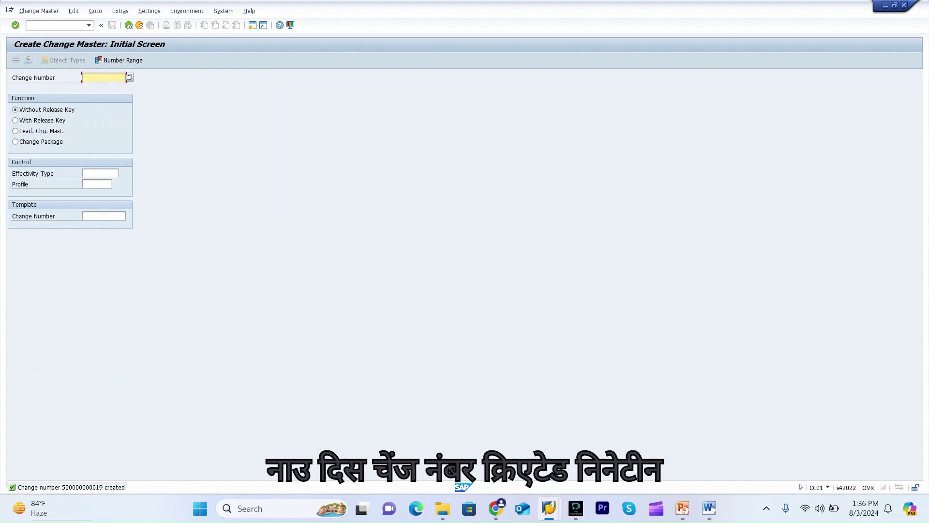
Open the material creation transaction MM01 in a new session.
click(57, 25)
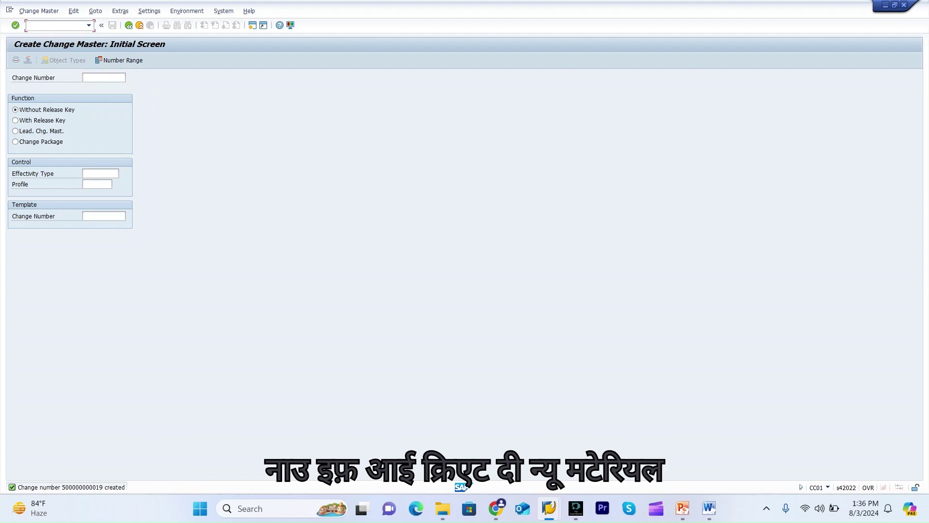
text(/omm0)
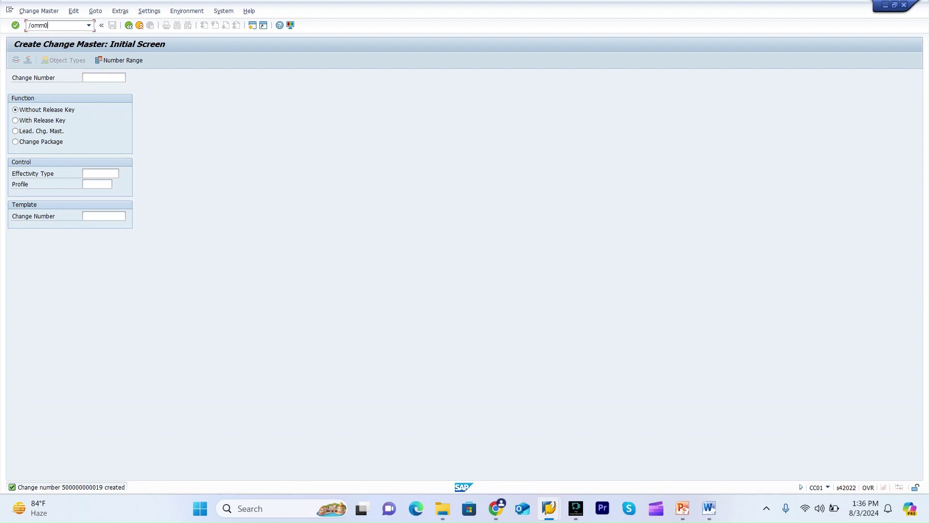
text(1)
key(Return)
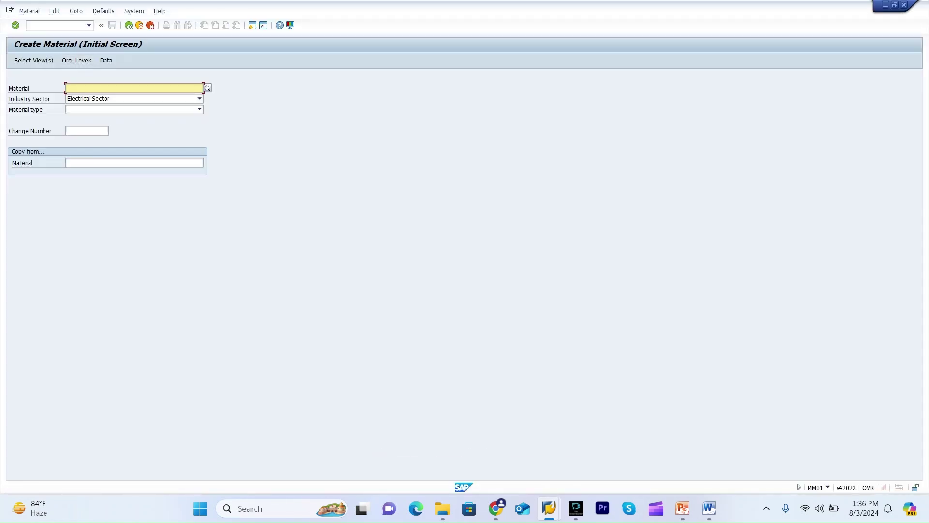
Enter fg08 as the new material and choose Mechanical engineering as its industry sector.
text(fg0)
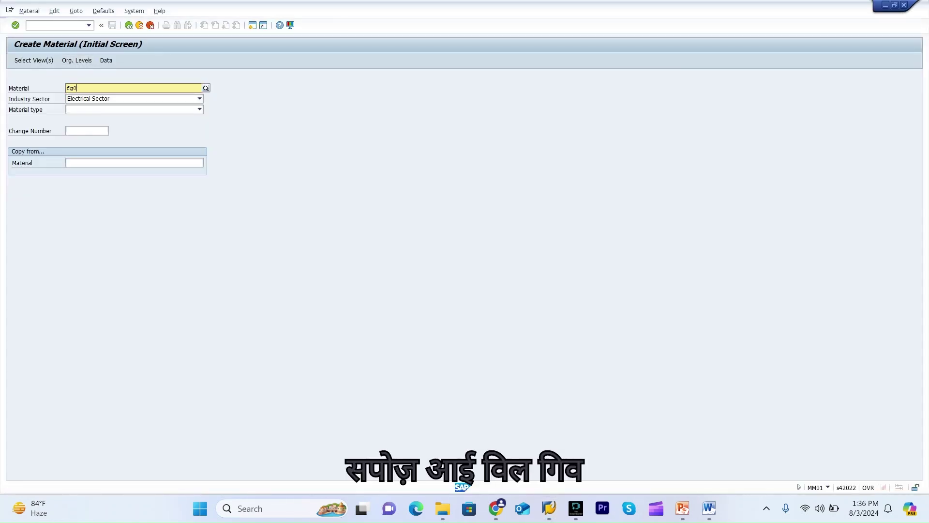
text(8)
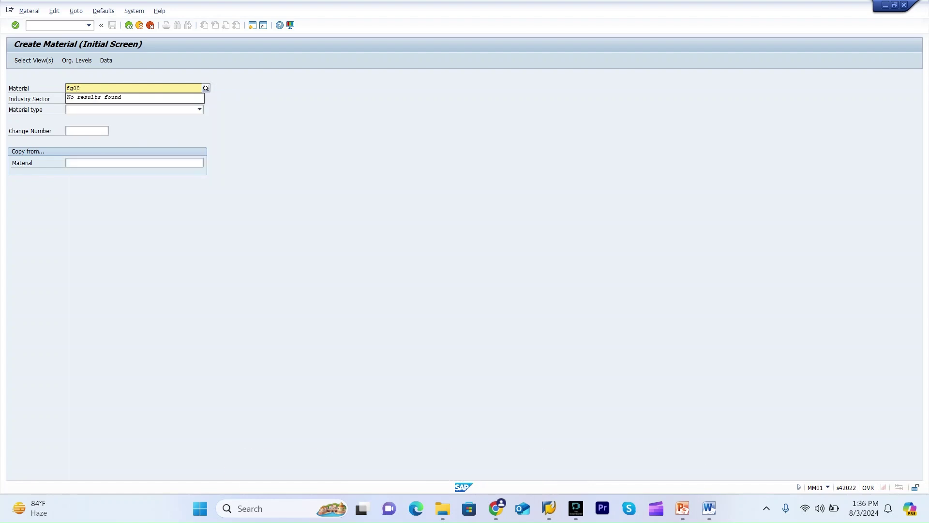
click(133, 98)
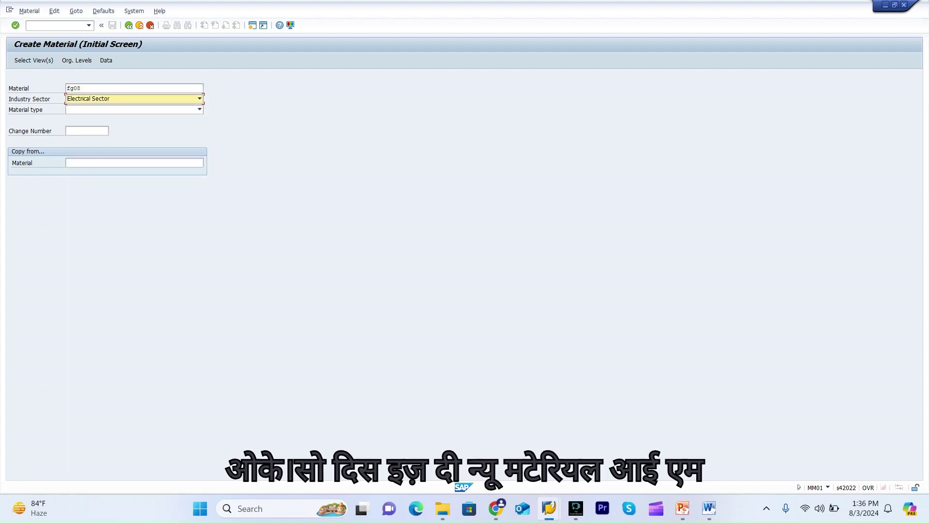
key(F4)
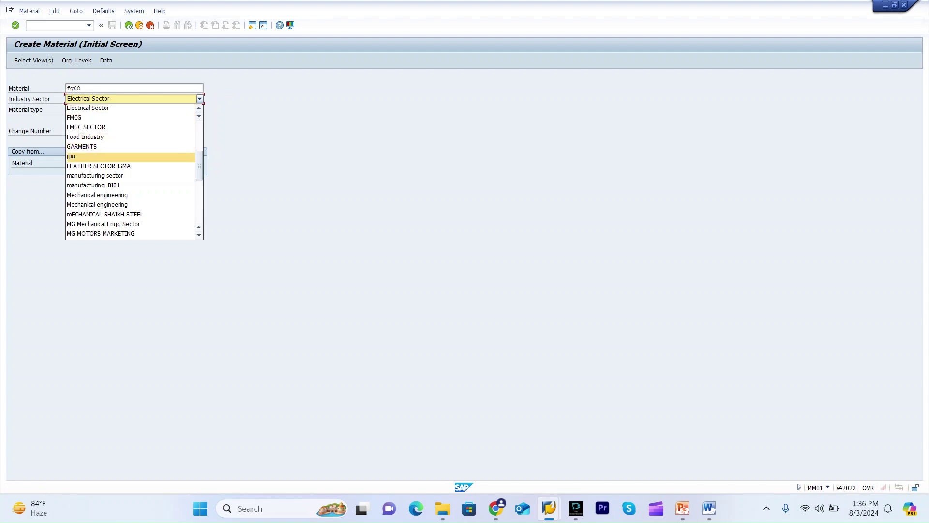
key(Escape)
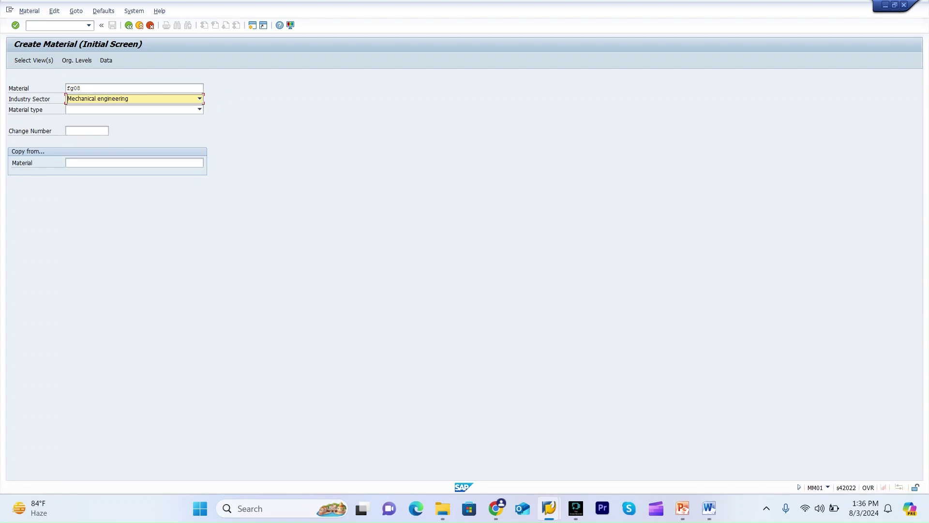
Set the material type of fg08 to Finished Product -SAP_01.
key(Tab)
key(F4)
key(Down)
key(Down)
key(Down)
key(Down)
key(Down)
key(Down)
key(Down)
key(Down)
key(Down)
key(Down)
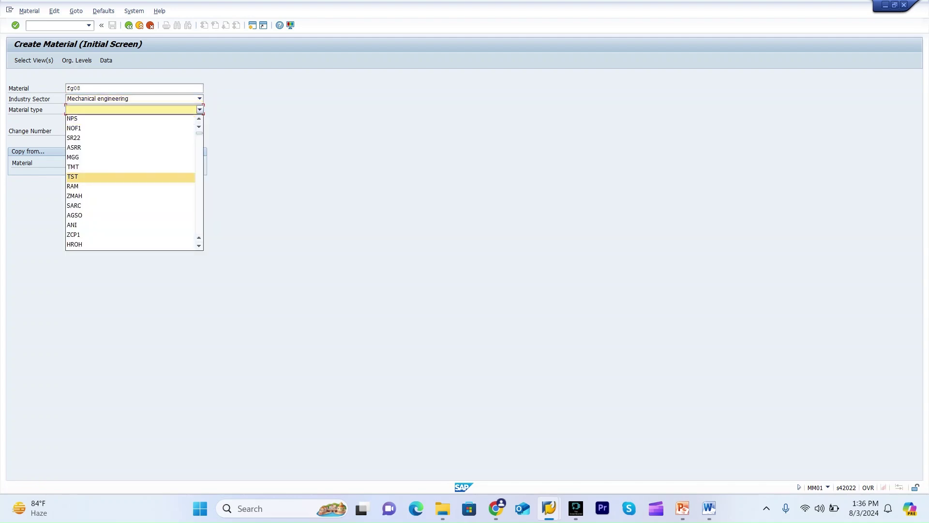
key(Down)
key(Down)
key(Down)
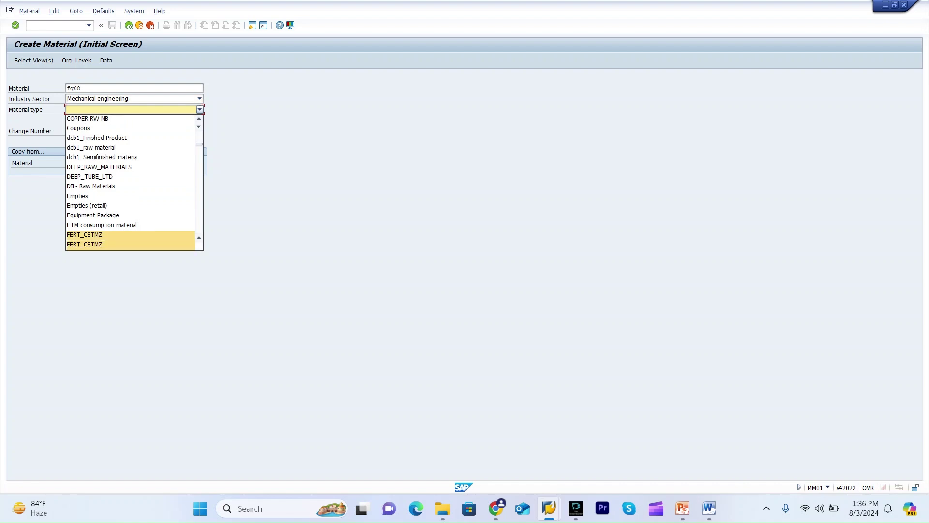
key(Down)
key(Down)
key(Down)
key(Down)
key(Down)
key(Down)
key(Down)
key(Down)
key(Down)
key(Down)
key(Down)
key(Down)
key(Down)
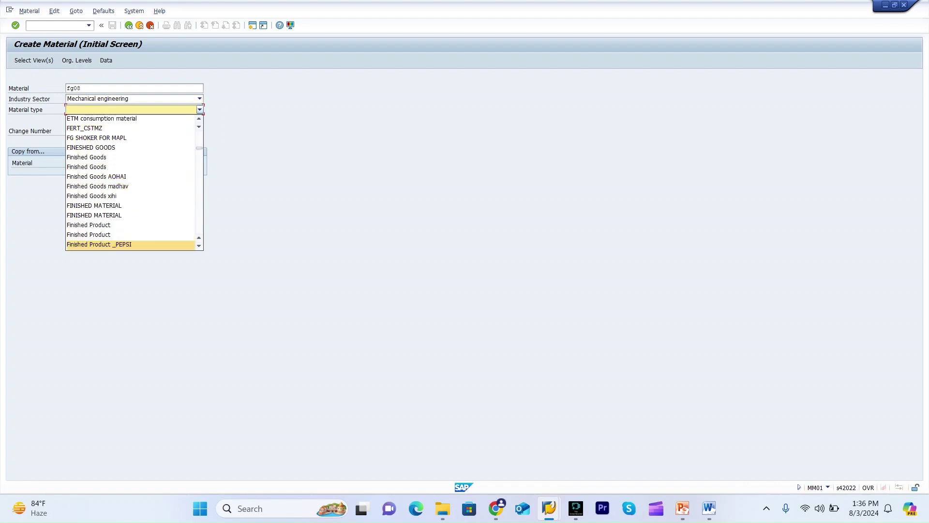
key(Down)
key(Down)
key(Down)
key(Down)
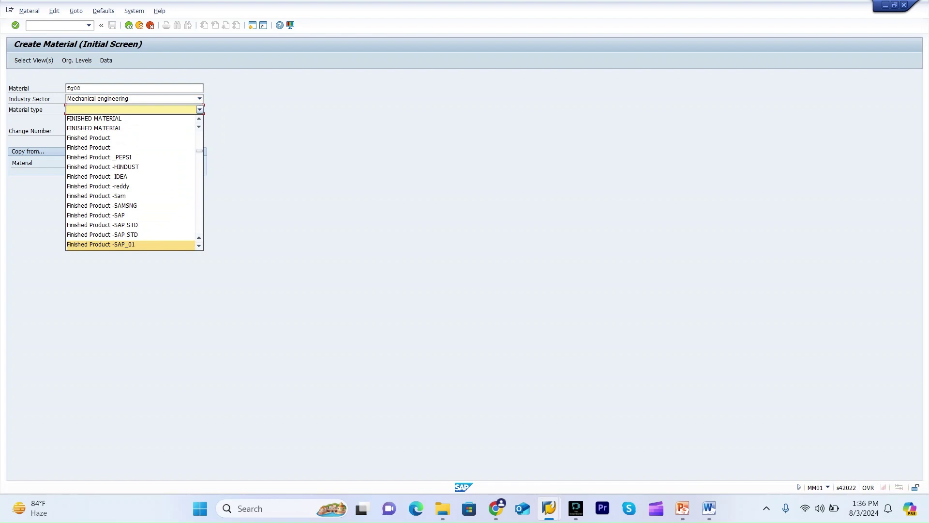
key(Return)
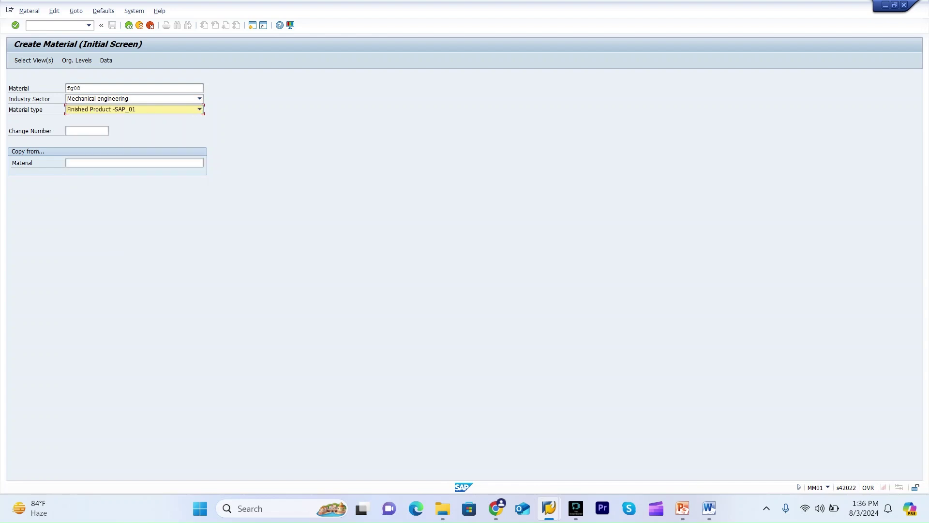
key(Return)
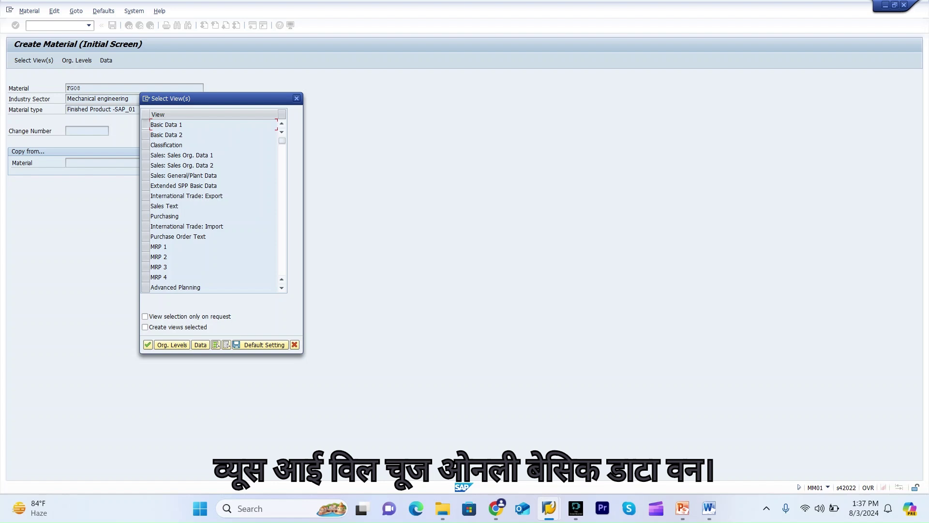
click(145, 124)
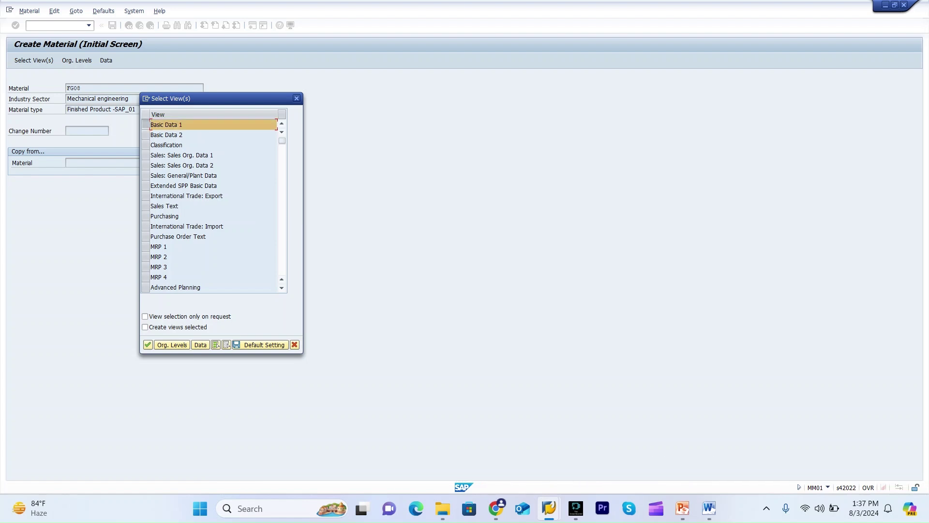
click(297, 98)
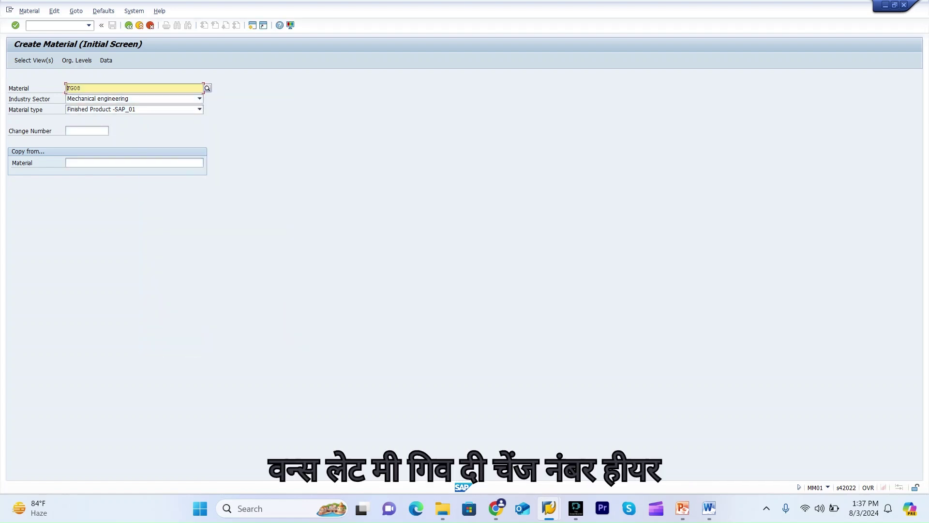
click(87, 131)
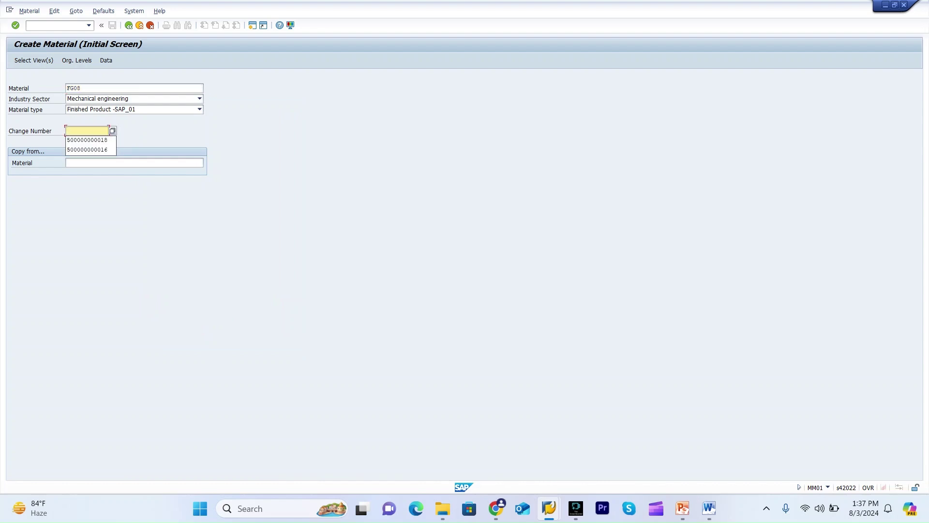
key(Down)
key(Return)
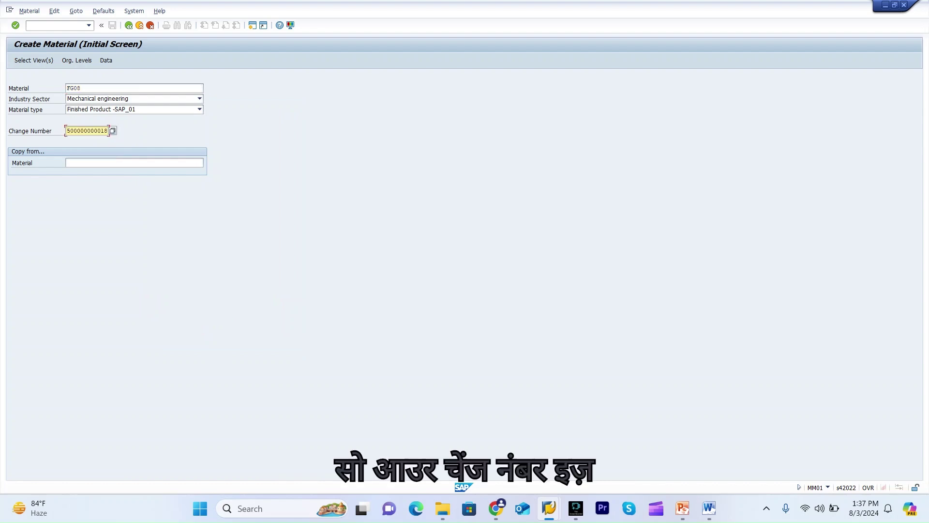
key(BackSpace)
text(9)
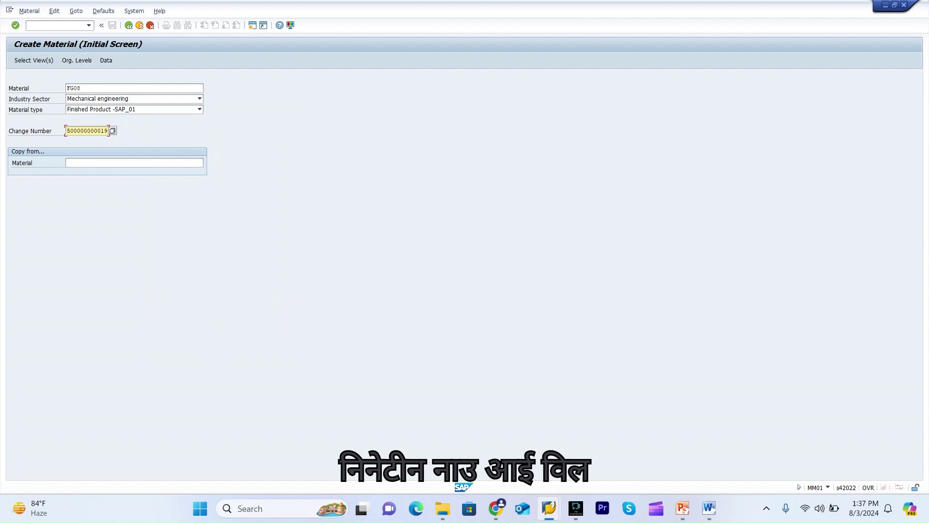
Select the Basic Data 1 and Basic Data 2 views for FG08 and open them for maintenance.
key(Return)
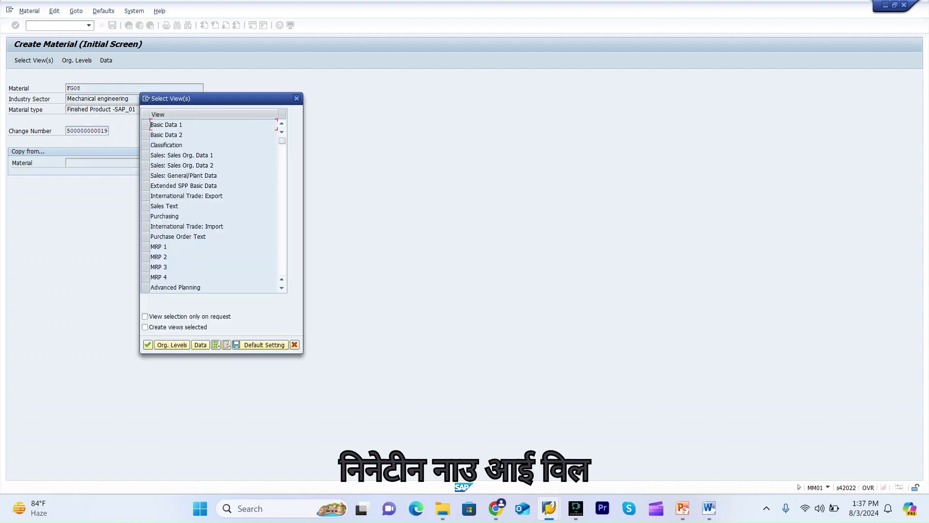
click(145, 124)
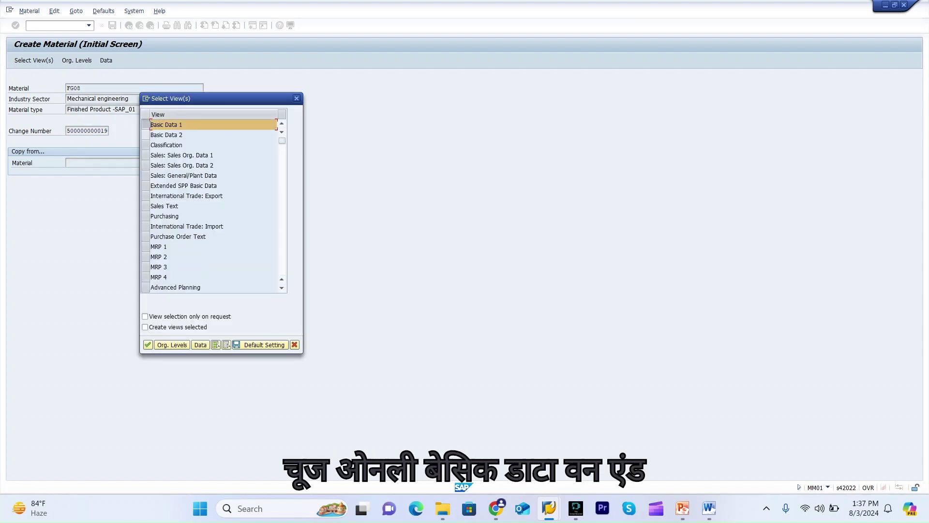
click(145, 135)
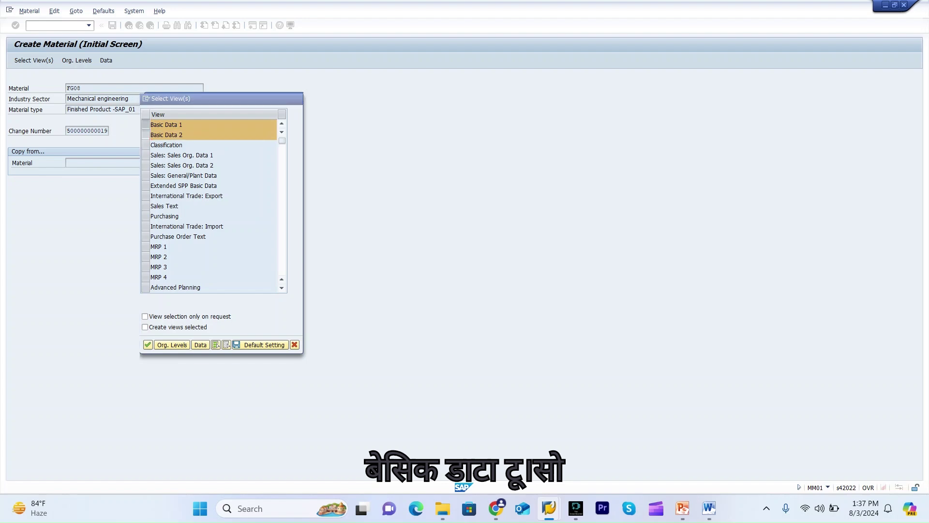
key(Return)
Choose Cycl2 from the earlier entries as the description of material FG08.
key(Down)
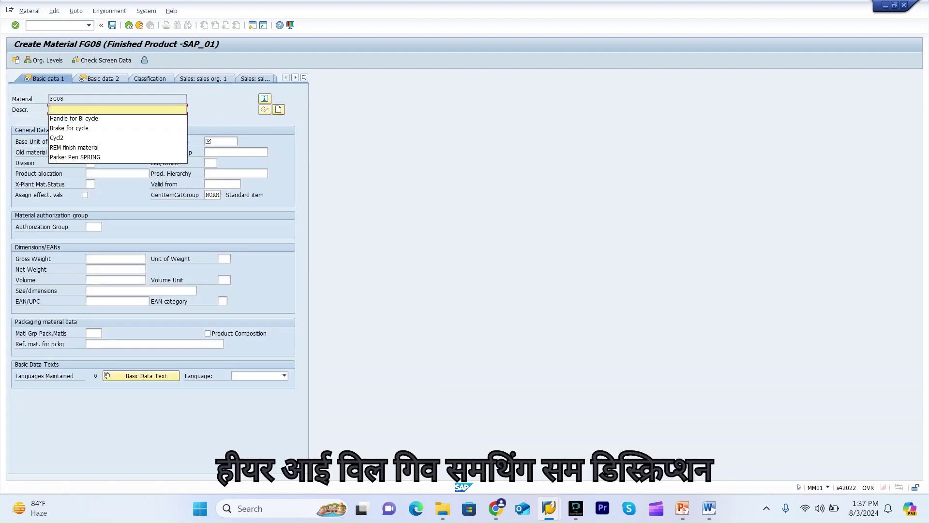
key(Down)
key(Down)
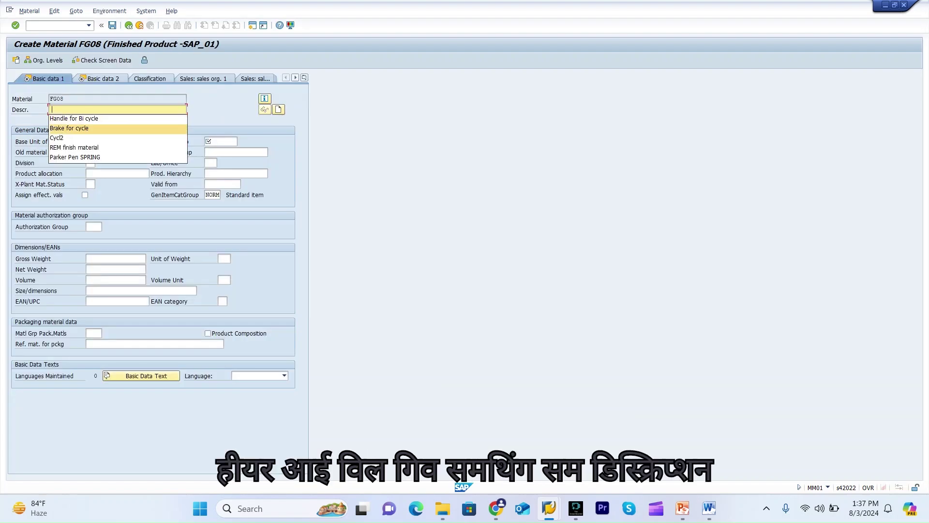
key(Down)
key(Return)
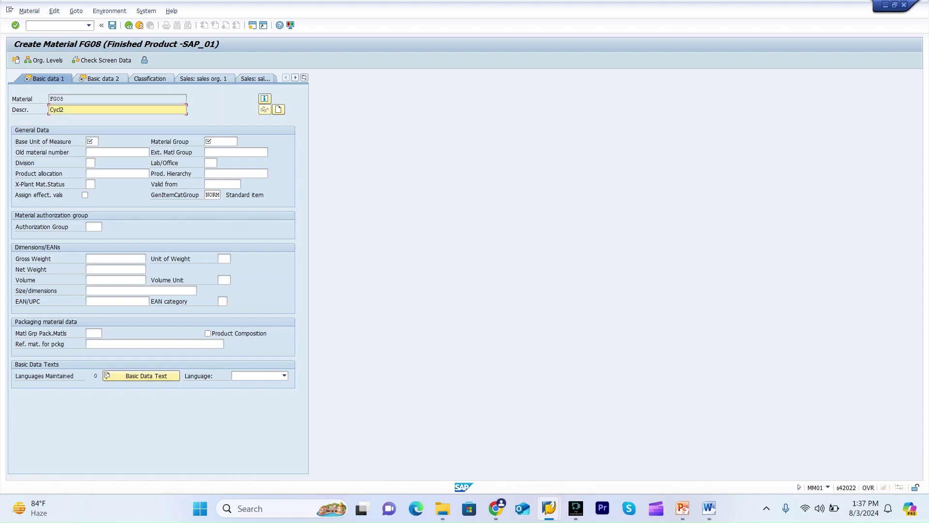
Set the base unit of measure of FG08 to EA and its material group to 03.
click(91, 141)
key(Down)
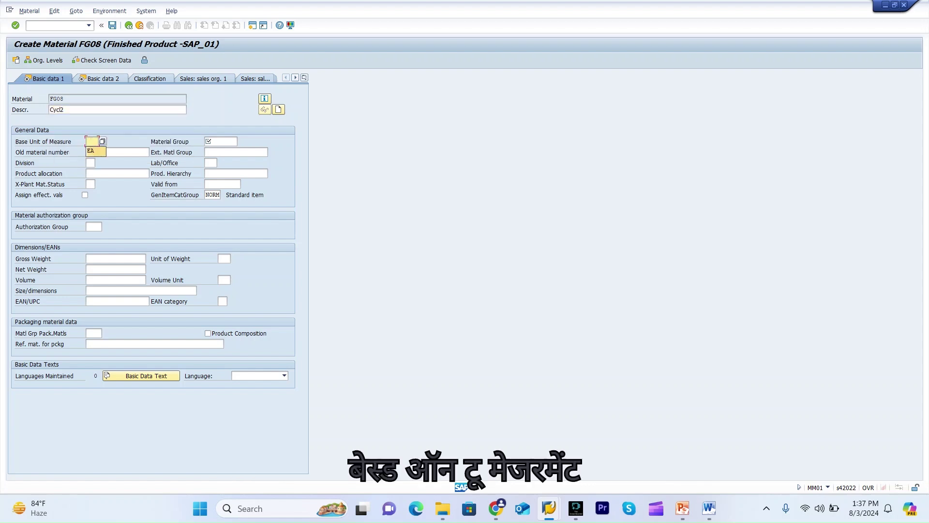
key(Return)
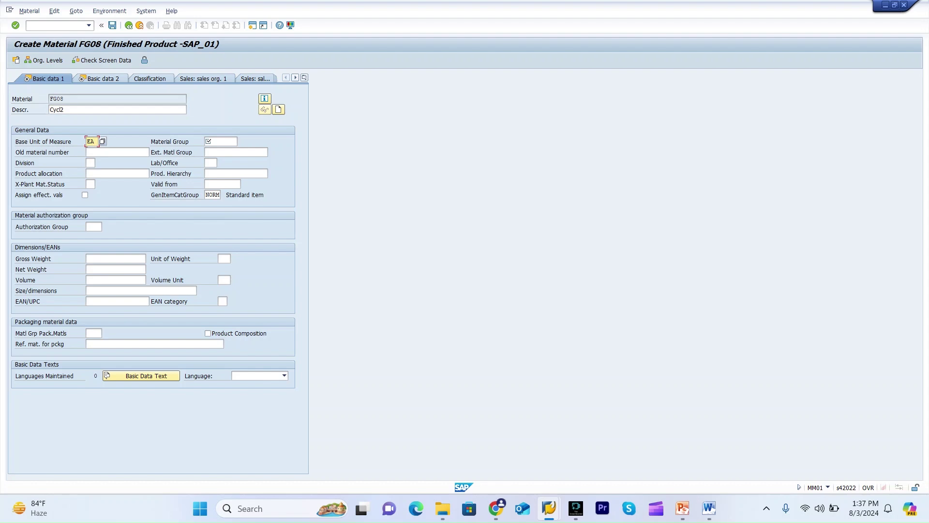
click(220, 142)
key(Down)
key(Return)
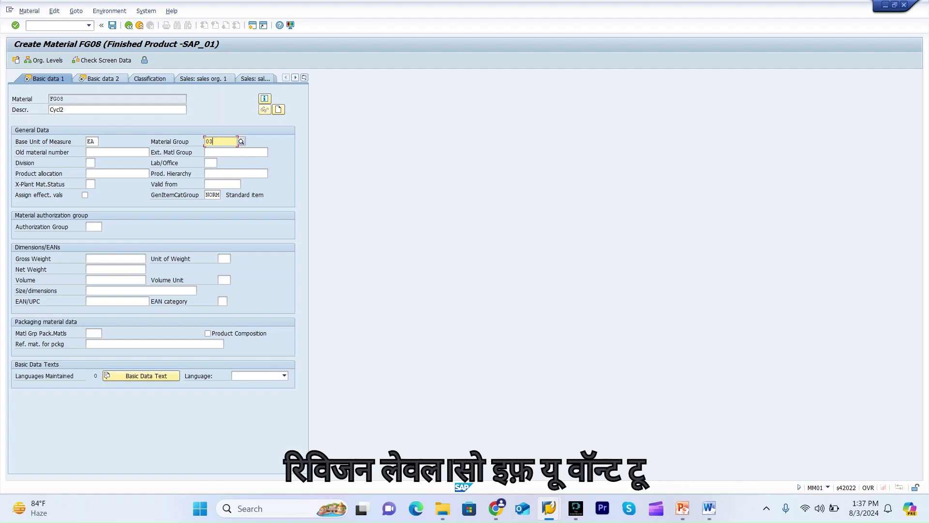
Assign revision level A to FG08 under the change number, and save the material from the Basic data 2 view.
key(Return)
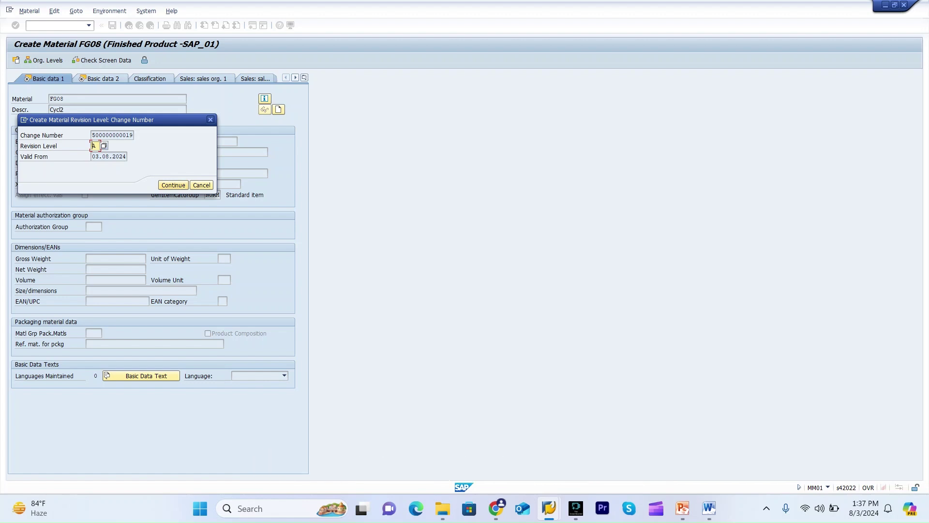
key(Return)
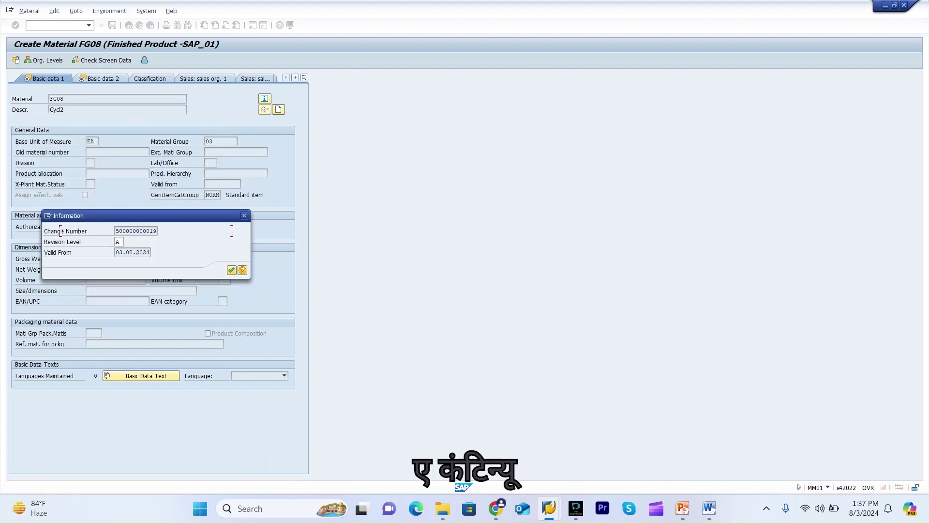
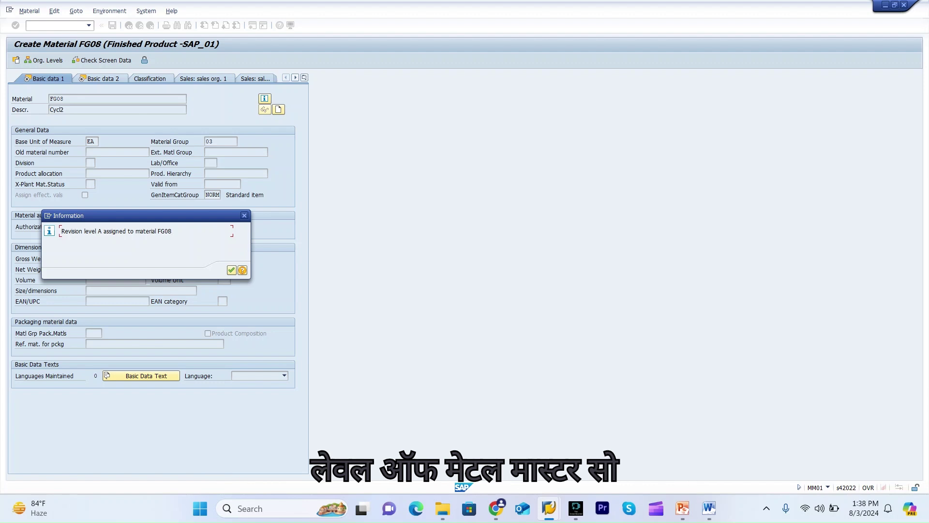
key(Return)
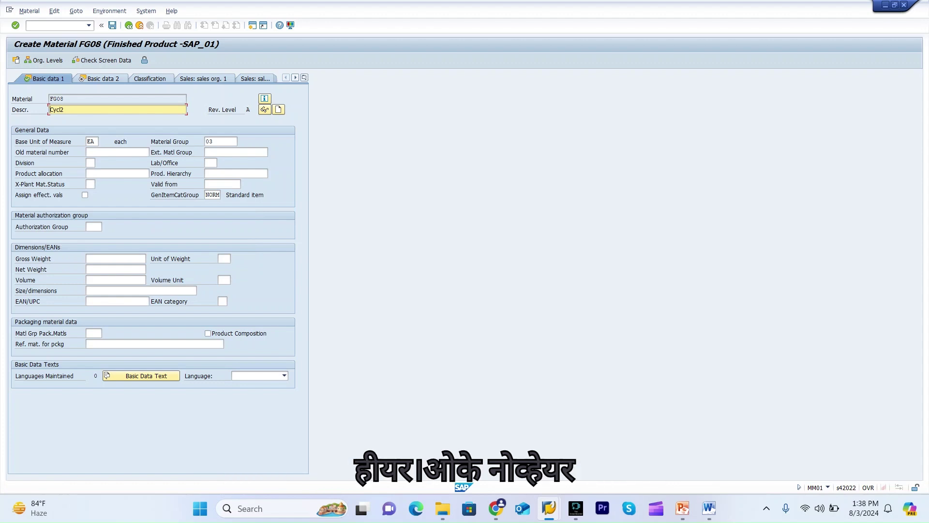
click(102, 78)
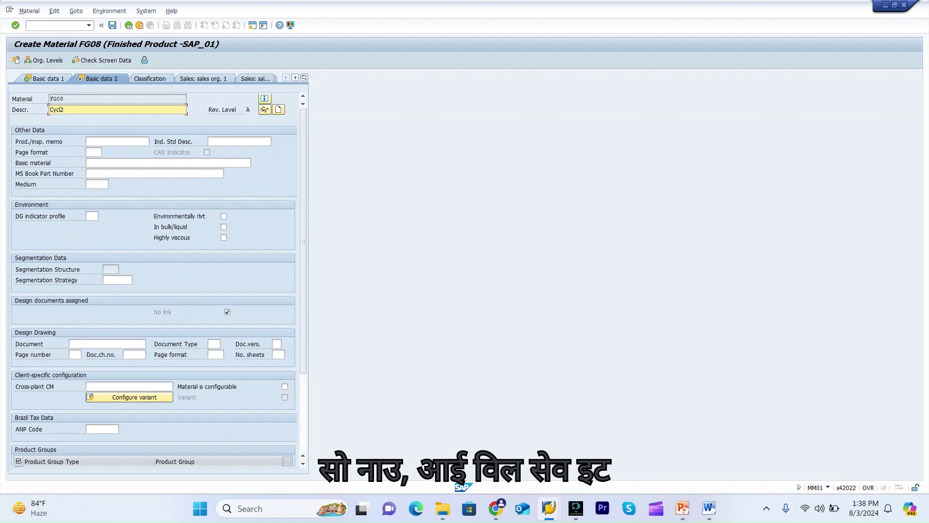
click(112, 26)
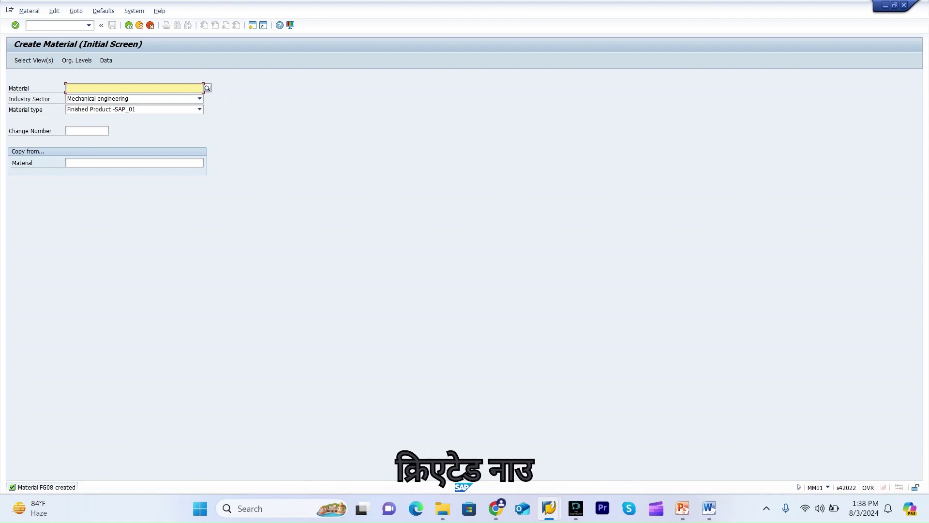
key(F10)
key(Down)
key(Escape)
key(Escape)
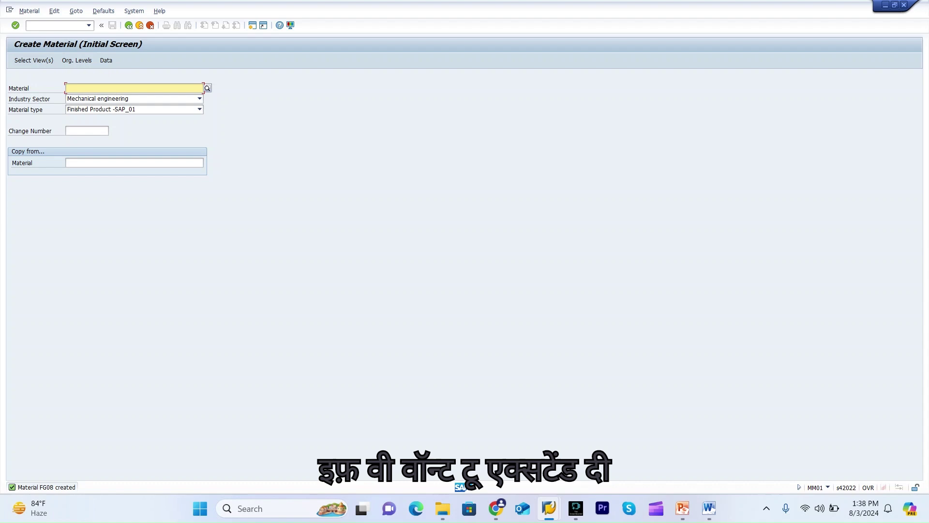
Enter FG08 as the material to extend and select its MRP 1, MRP 2, MRP 3 and MRP 4 views.
text(FG08)
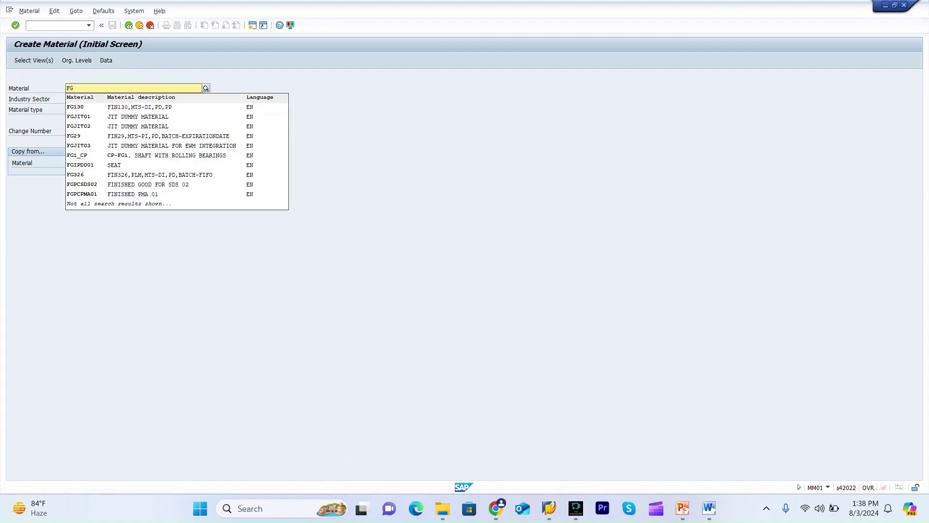
key(Return)
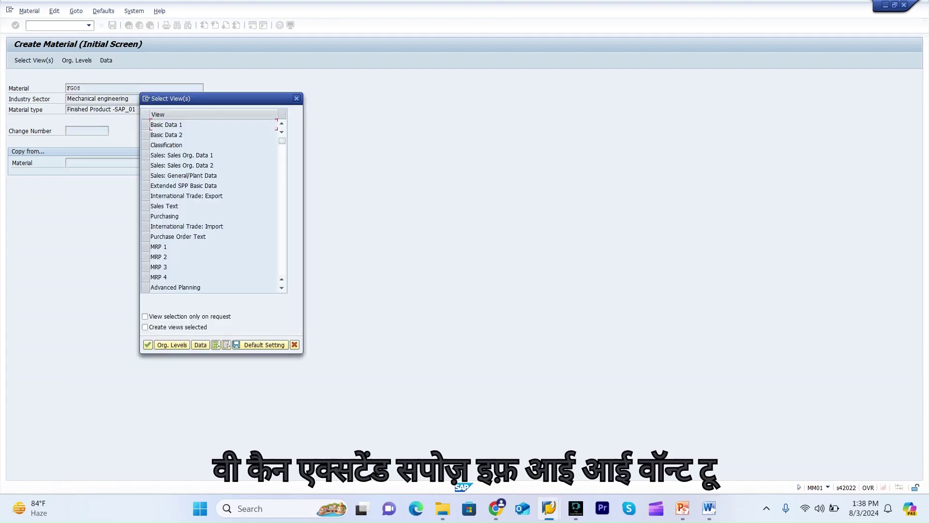
click(145, 246)
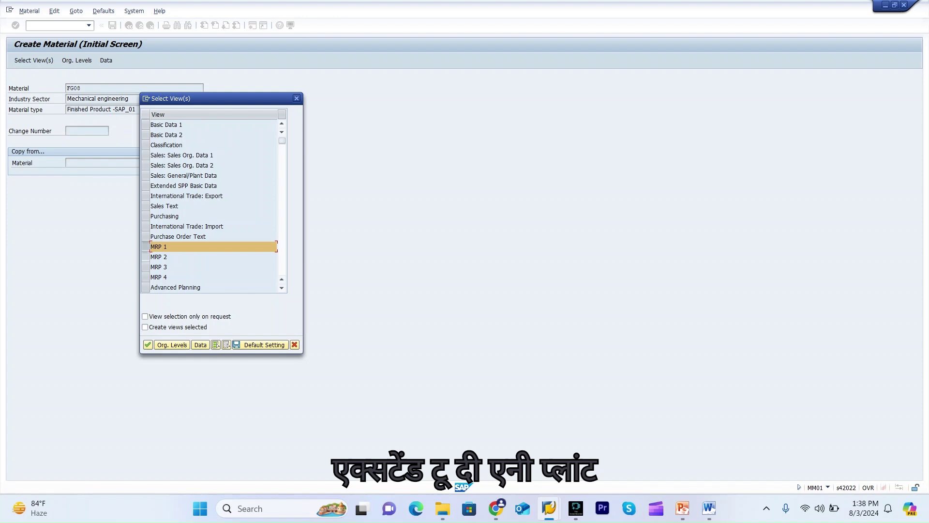
click(145, 256)
click(145, 267)
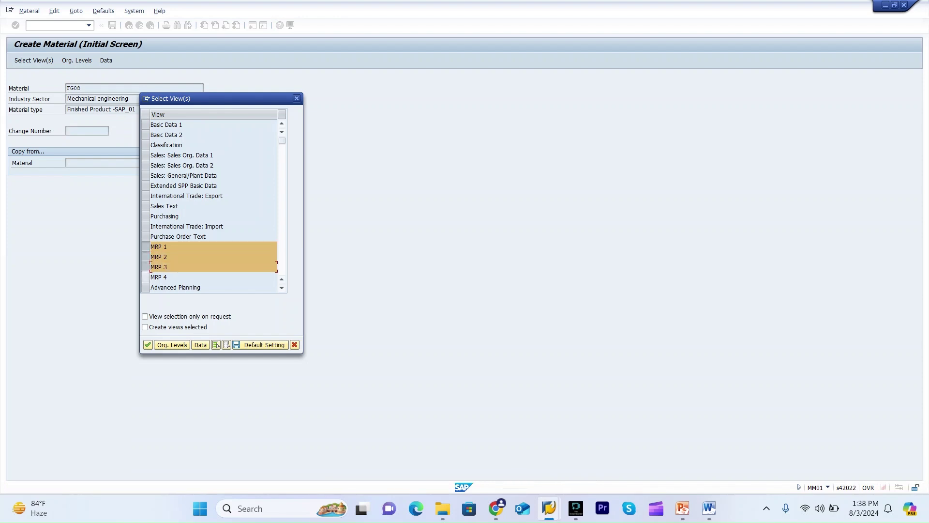
click(145, 277)
key(Return)
Set HCPL as the plant in the organizational levels and open the MRP 1 view of FG08.
key(BackSpace)
key(Down)
key(Return)
key(Return)
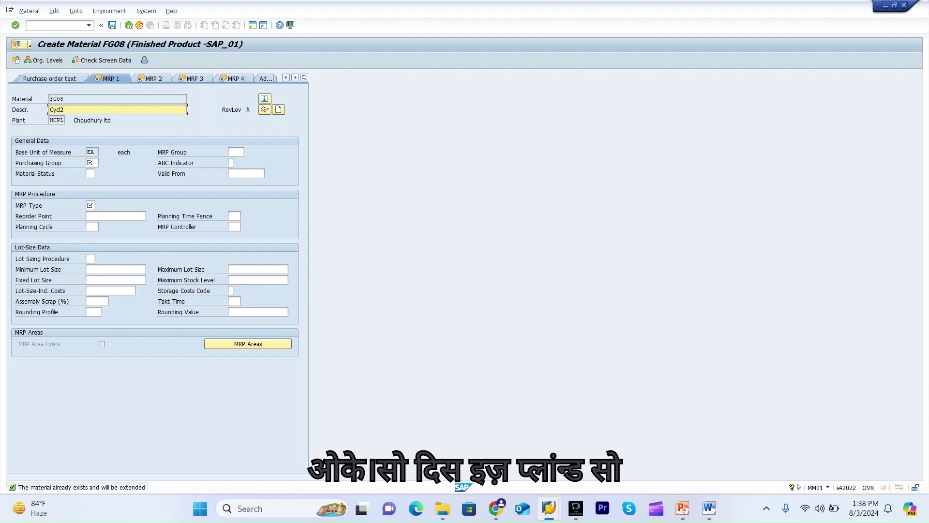
Set the purchasing group of FG08 to 002 and its MRP type to PD.
click(92, 163)
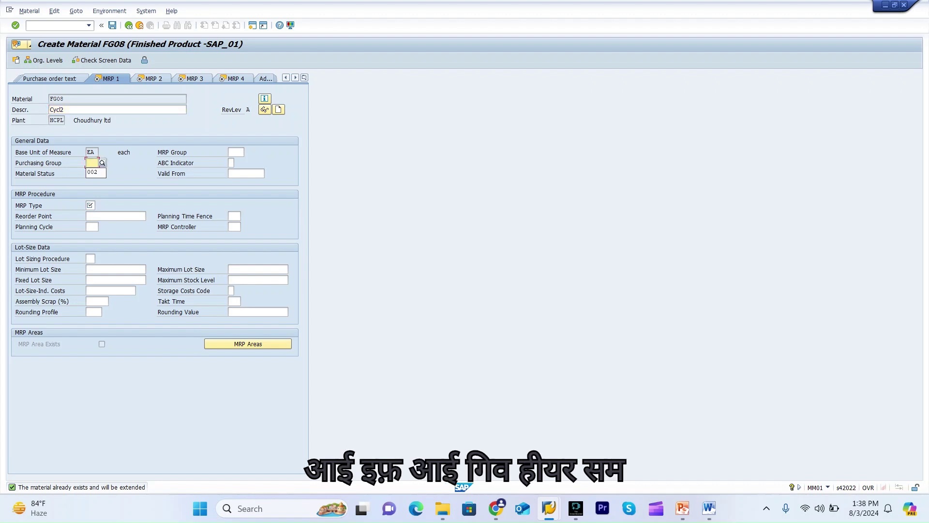
key(Down)
key(Return)
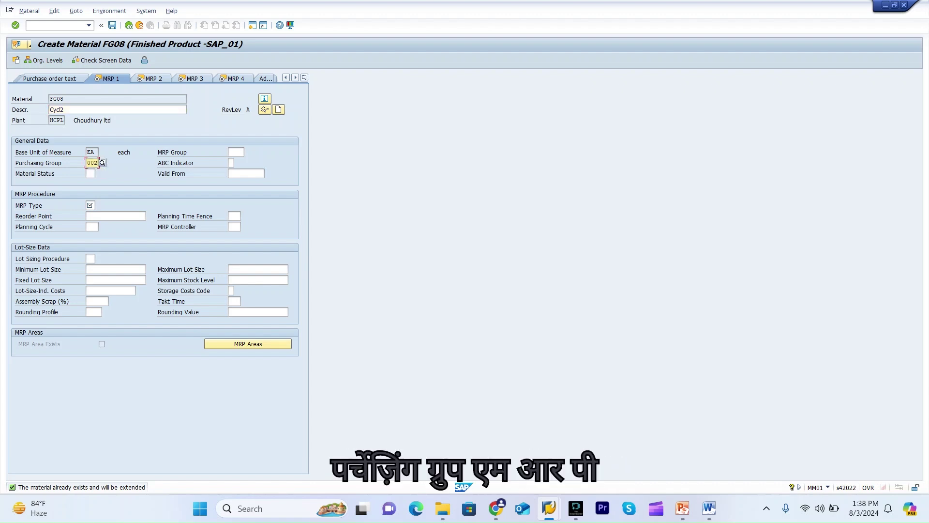
click(90, 205)
text(PD)
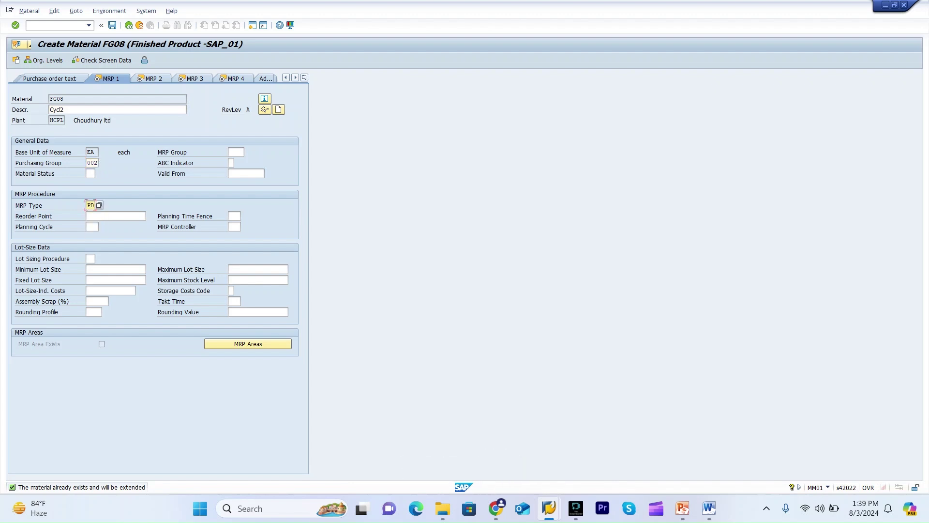
Set the MRP controller to 001 and the lot sizing procedure to EX, and save the plant extension of FG08.
click(233, 227)
key(Down)
key(Return)
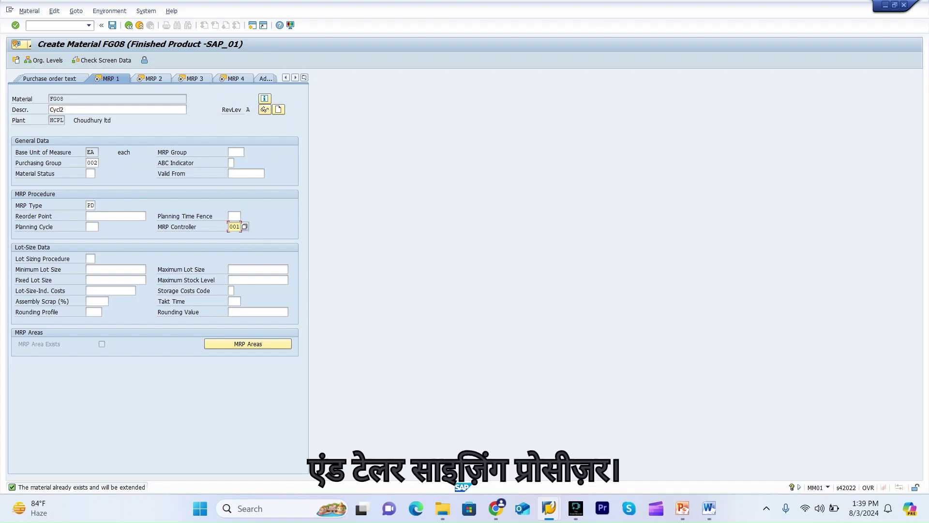
click(90, 258)
key(Down)
key(Return)
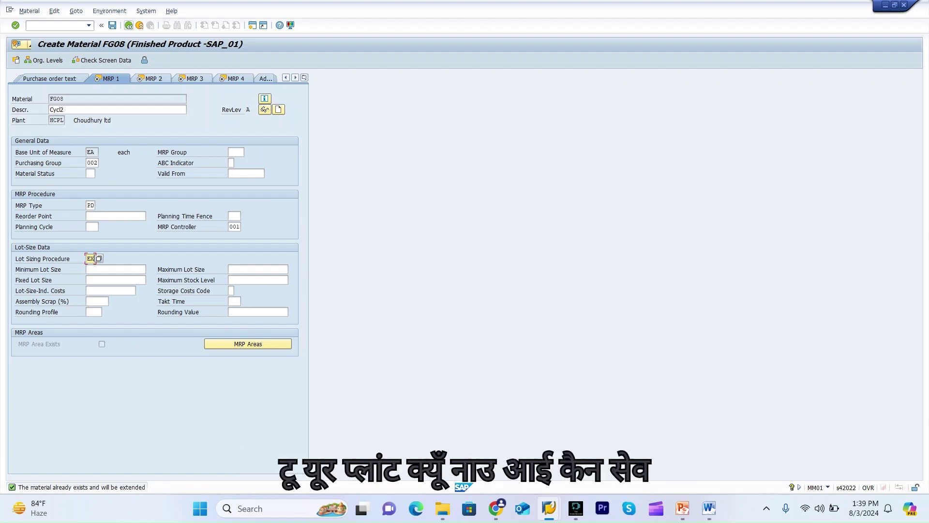
key(ctrl+s)
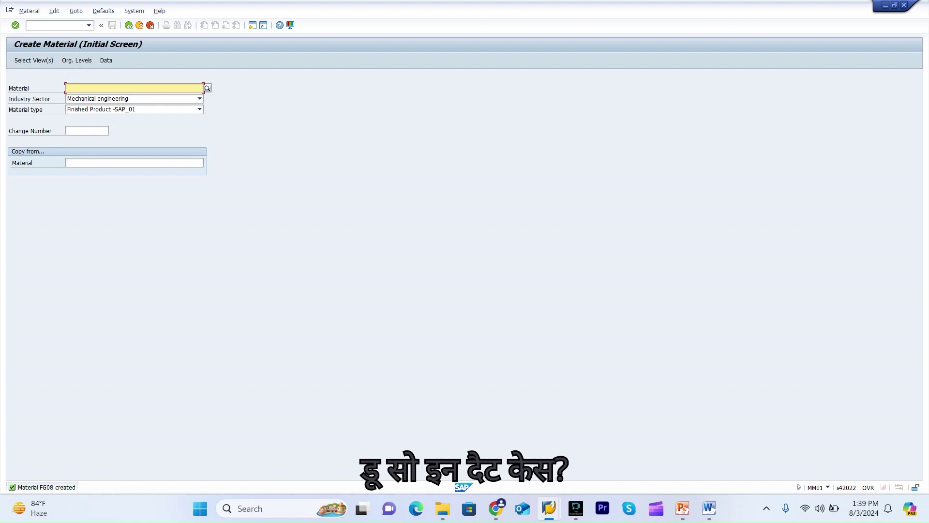
Leave material creation and open CC11 - Create for material revision levels under Logistics, Central Functions, Engineering, Engineering Change Management.
key(F3)
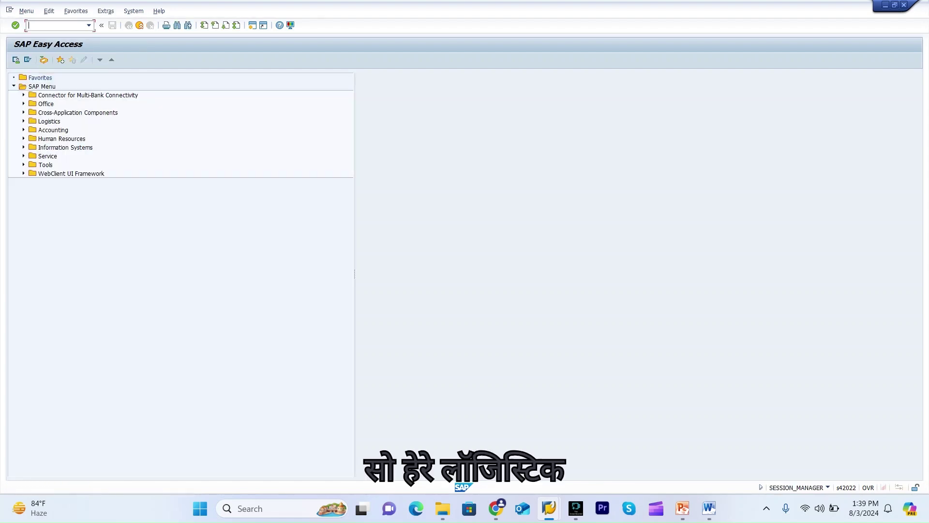
click(23, 121)
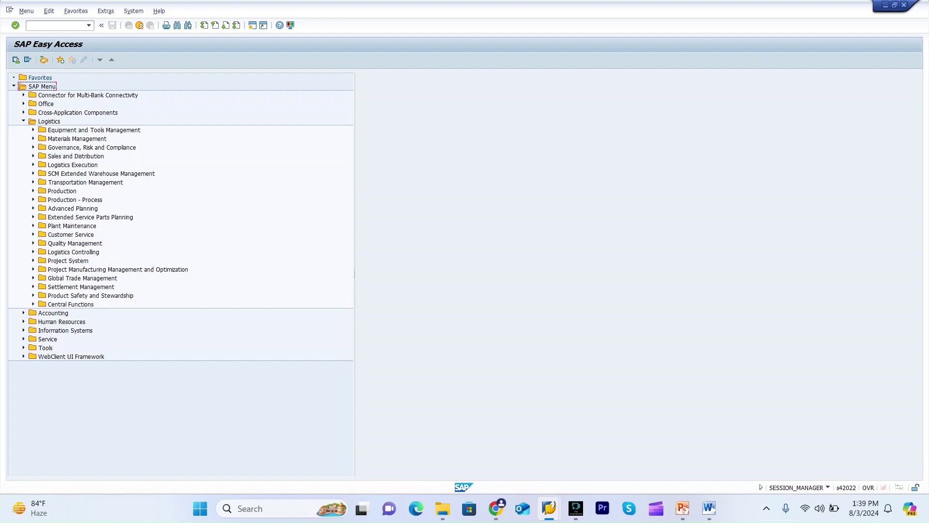
click(33, 304)
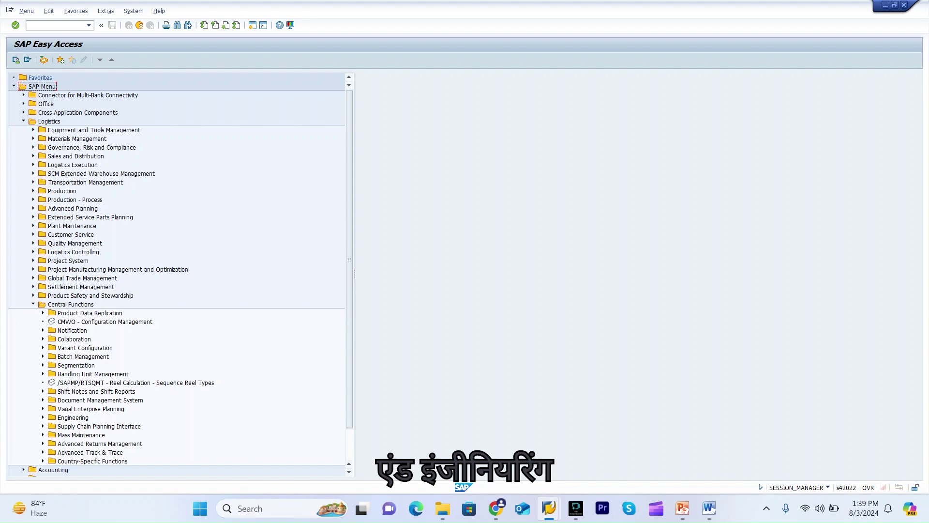
click(42, 417)
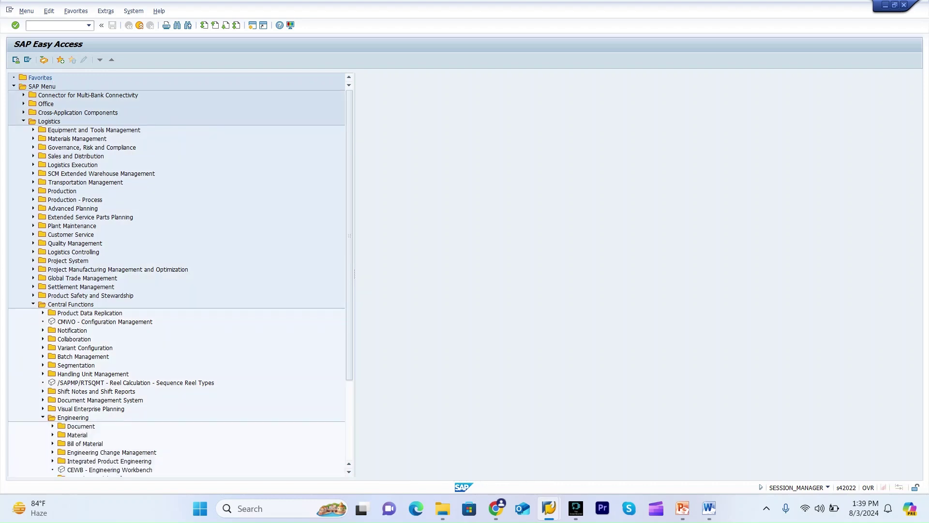
scroll(176, 273, down, 5)
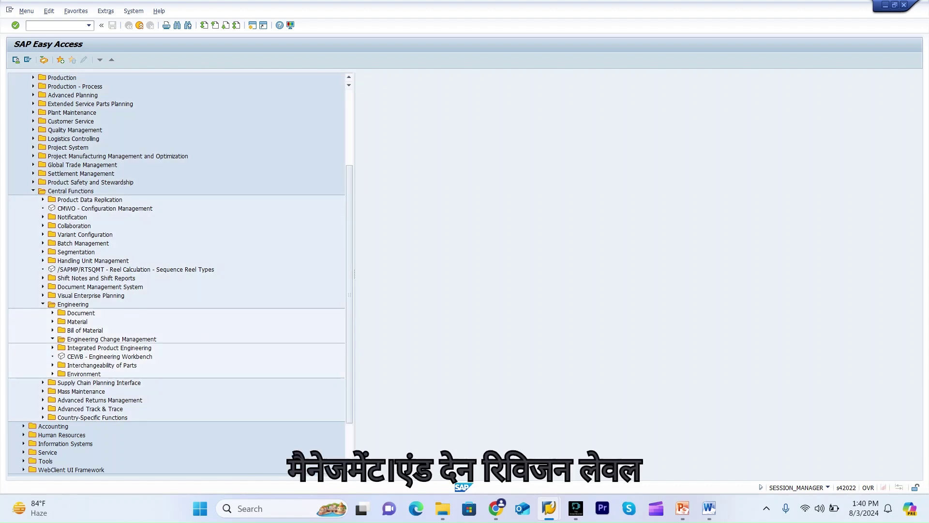
click(53, 339)
click(62, 365)
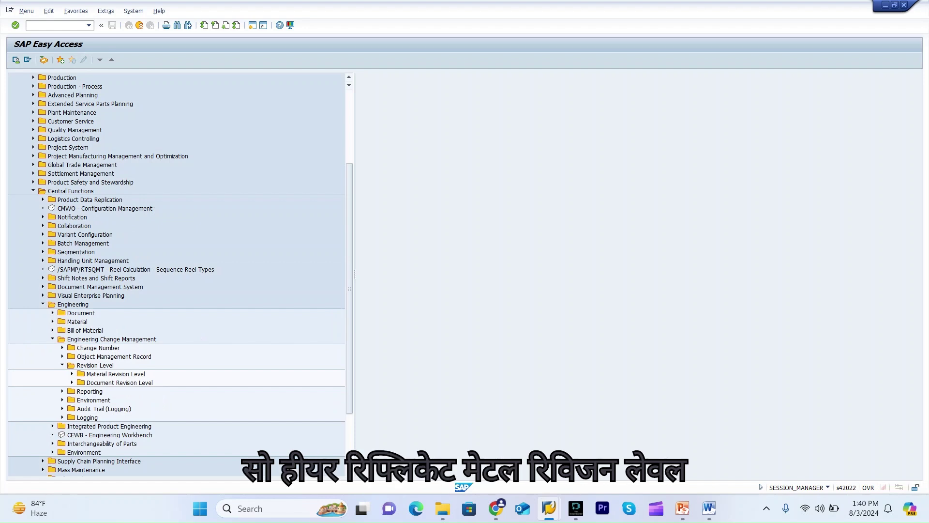
click(71, 373)
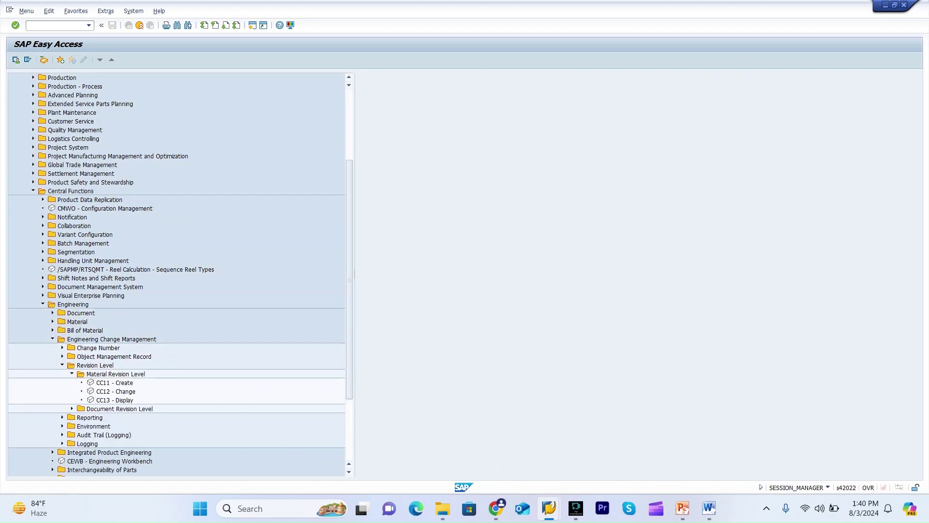
double_click(115, 383)
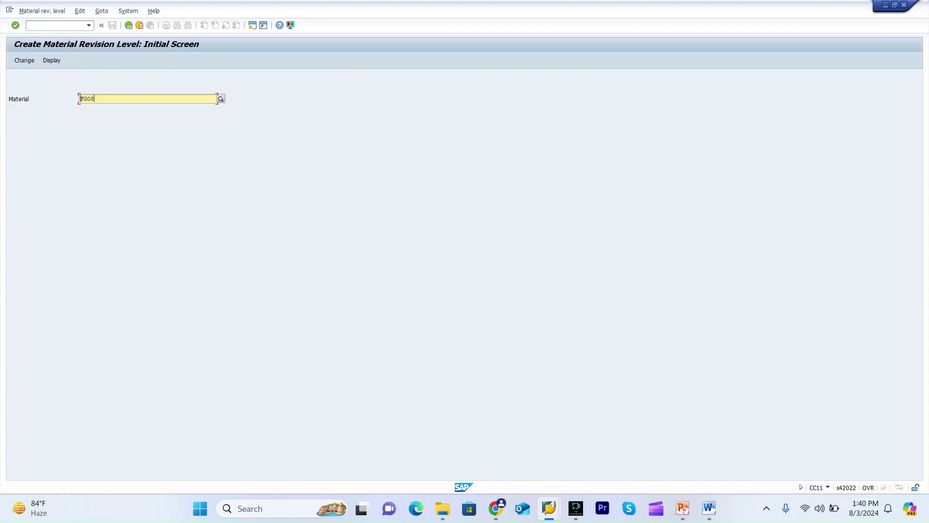
Enter FG02 as the material for the new revision level and open its revision level details.
key(BackSpace)
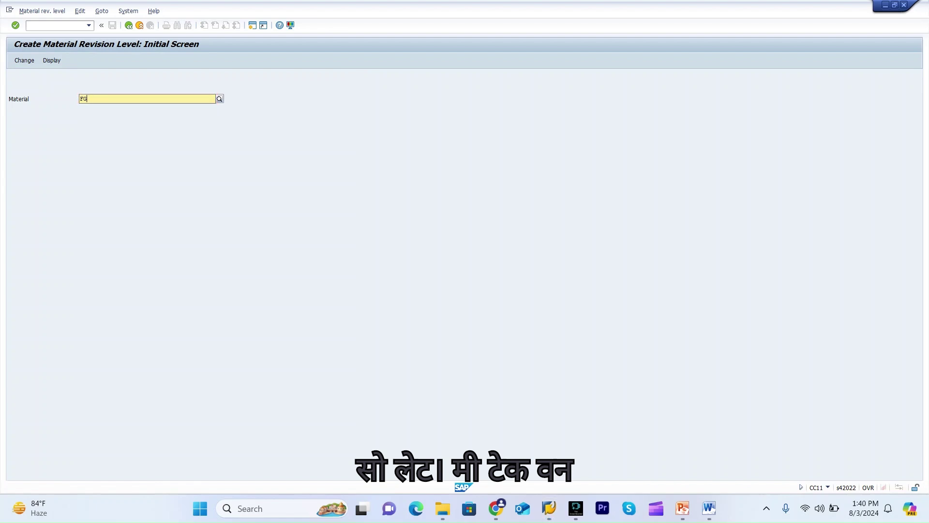
text(2)
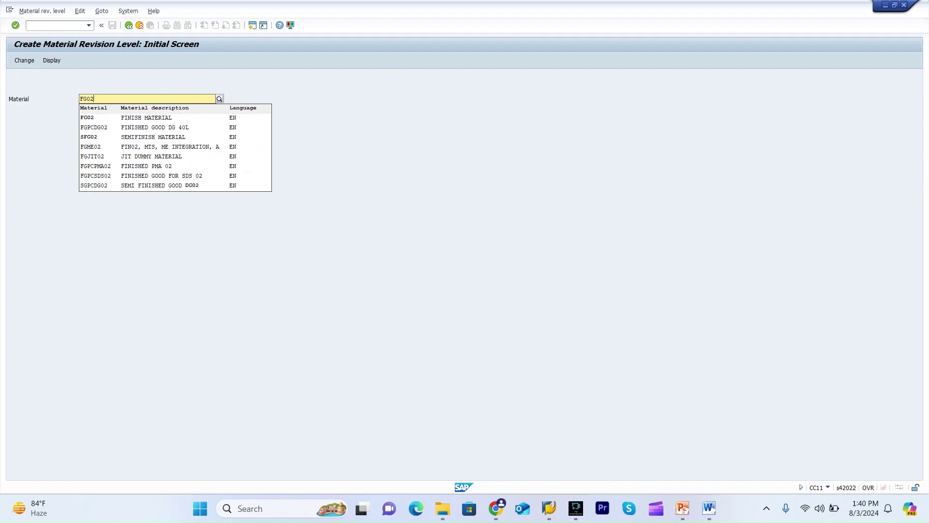
key(Return)
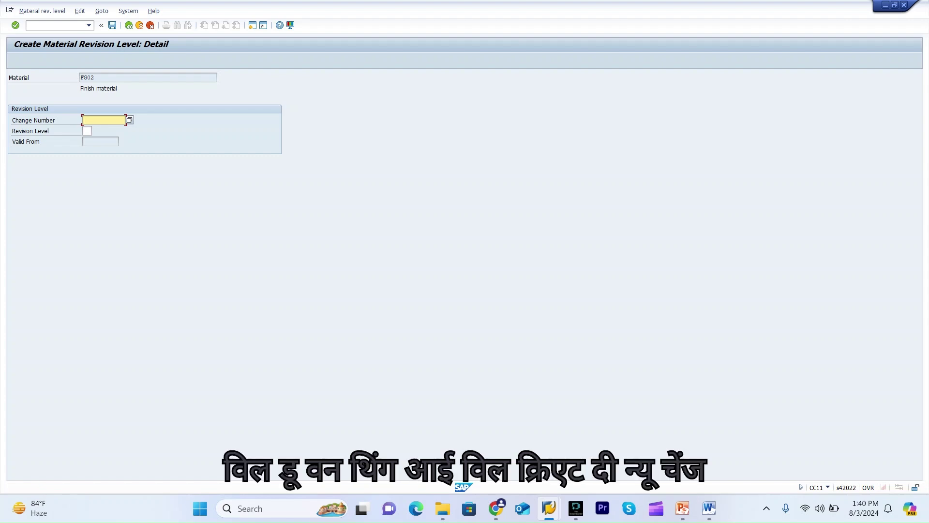
mouse_move(549, 508)
click(521, 441)
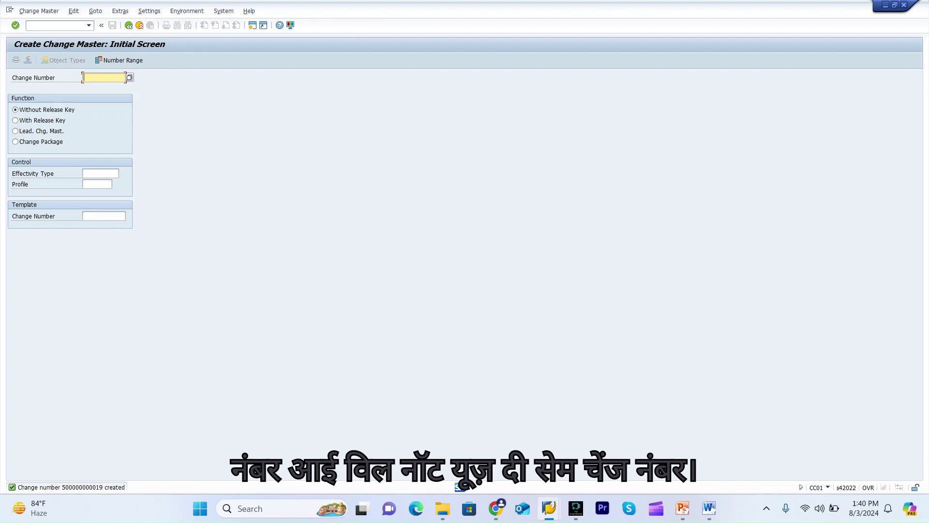
key(Return)
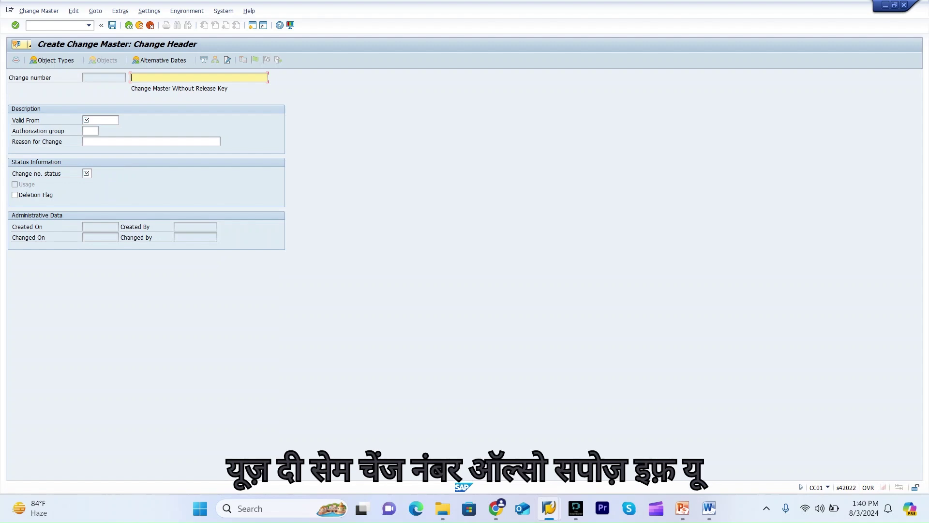
key(alt+Tab)
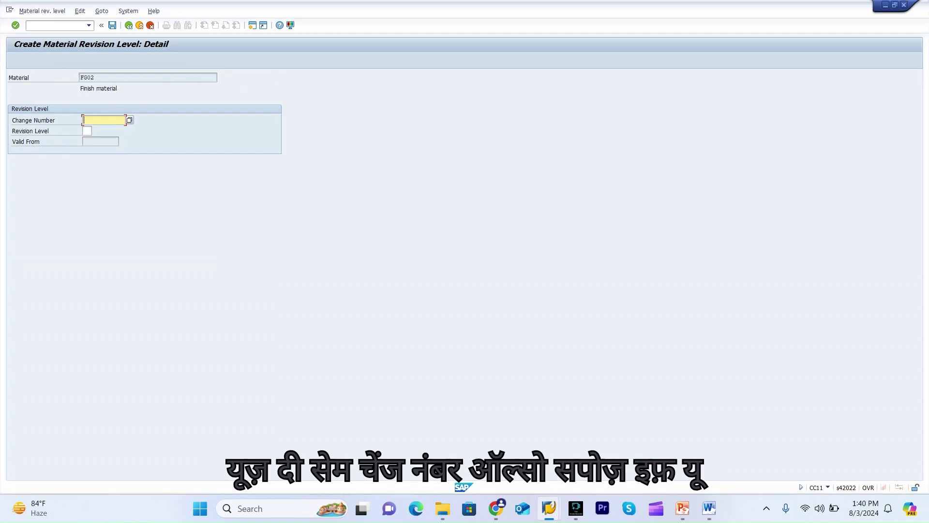
key(BackSpace)
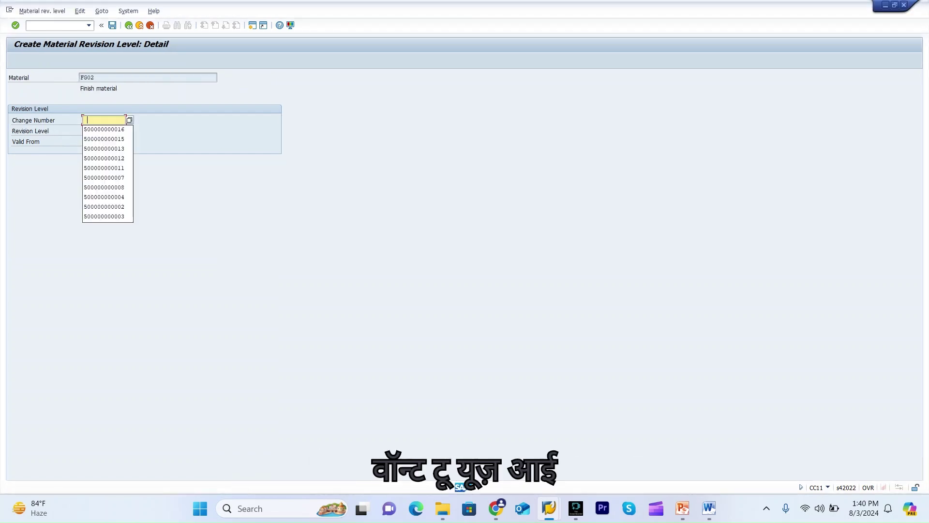
key(Down)
key(Return)
text(500000000019)
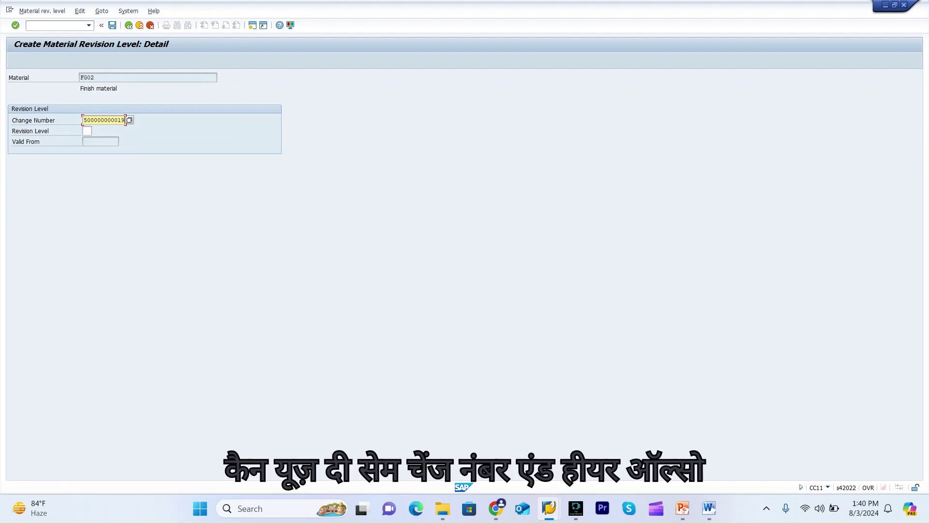
Assign revision level A to material FG02 from the list of available levels and save the assignment.
click(87, 130)
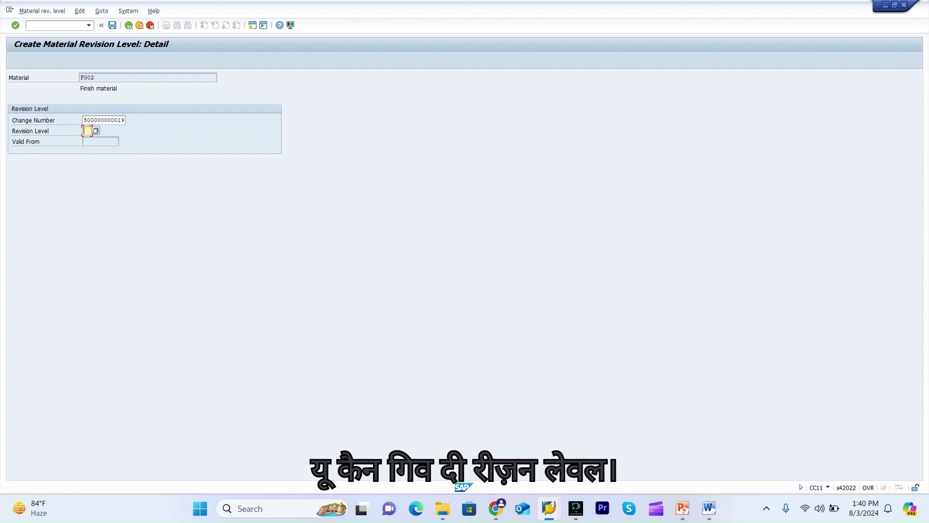
click(96, 130)
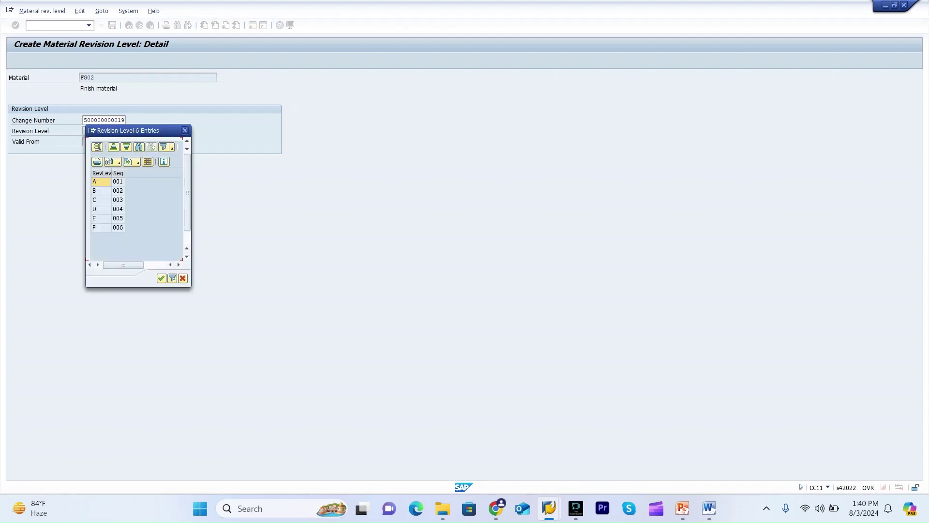
double_click(102, 182)
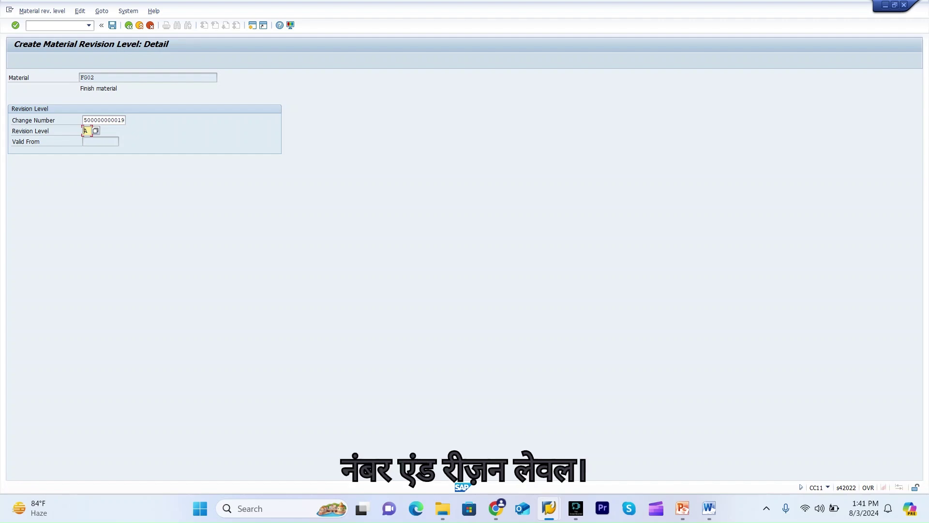
key(Return)
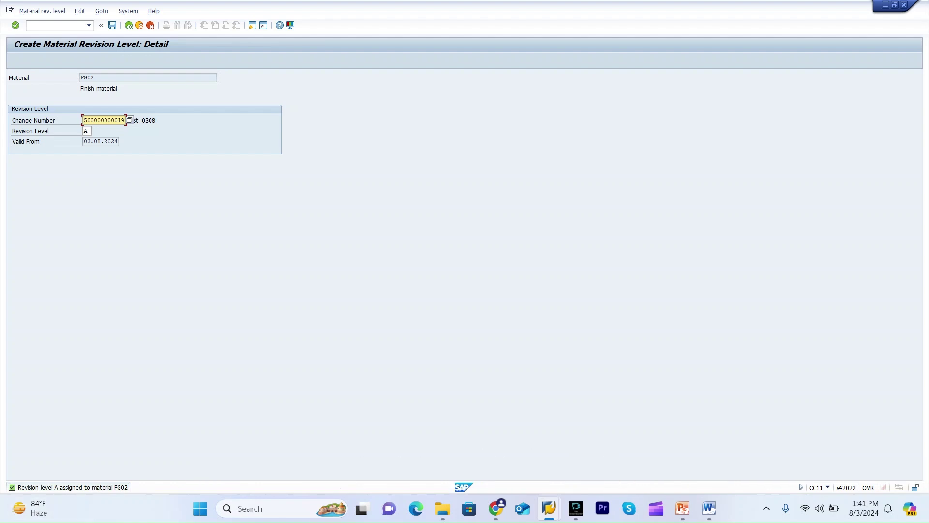
click(56, 25)
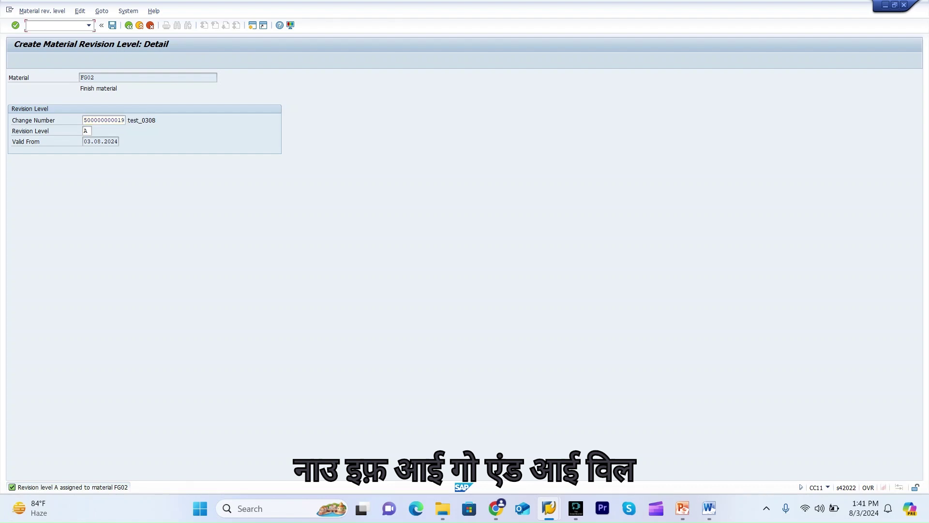
click(112, 25)
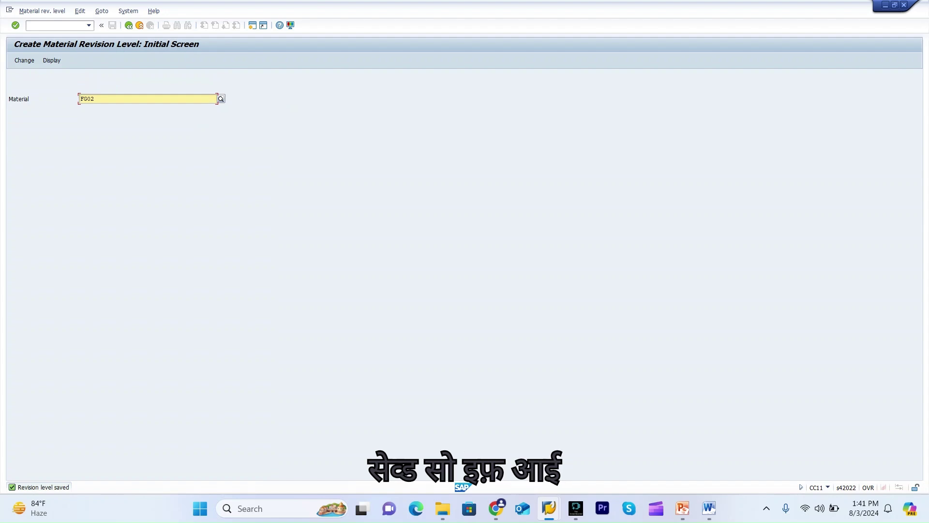
Display the Basic Data 1 view of FG02 with transaction MM03 and check the details of its assigned revision level.
click(59, 25)
text(/n)
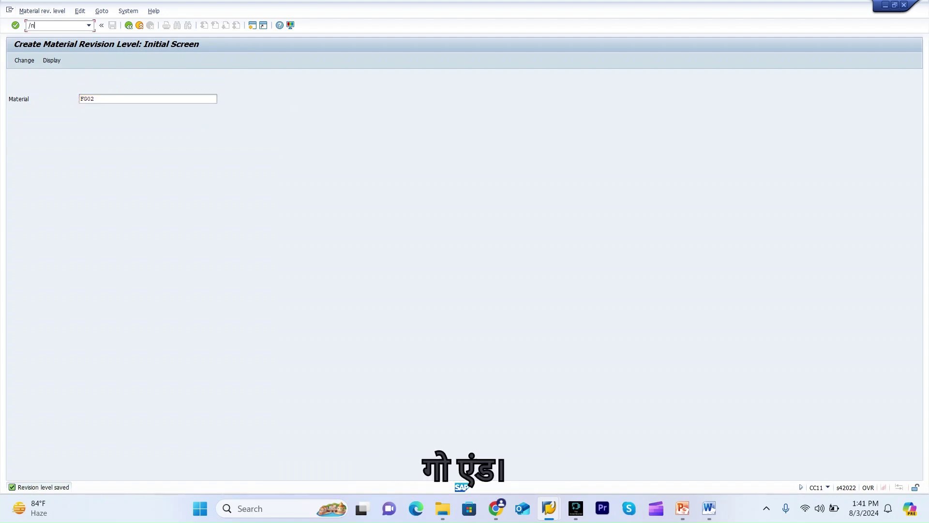
text(mm03)
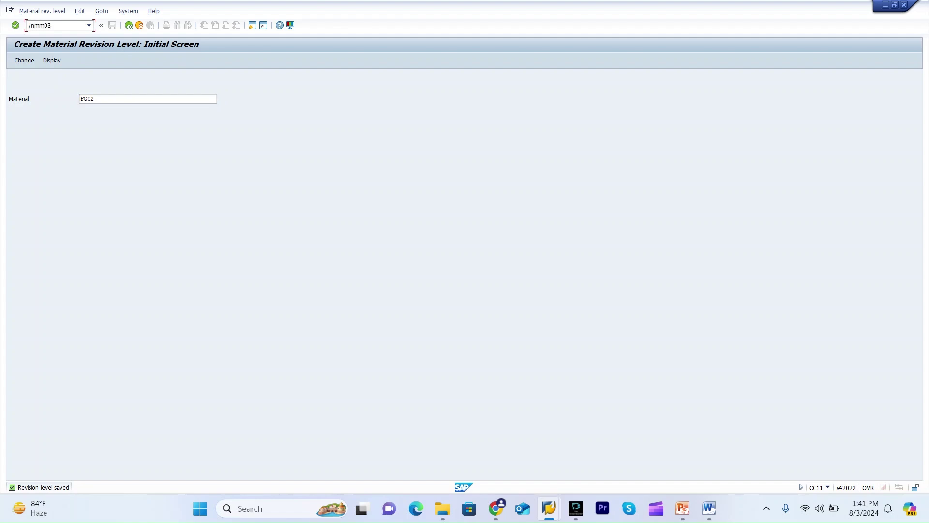
key(Return)
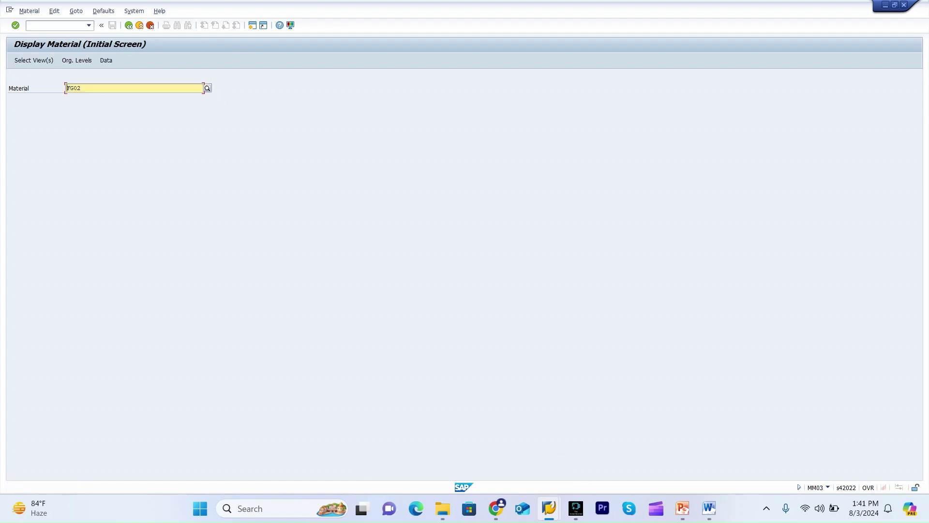
key(Return)
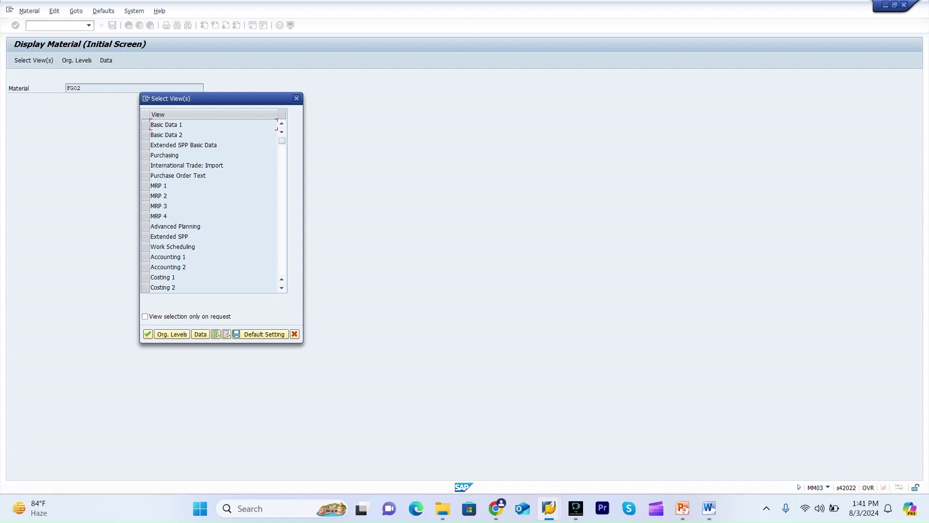
click(145, 125)
key(Return)
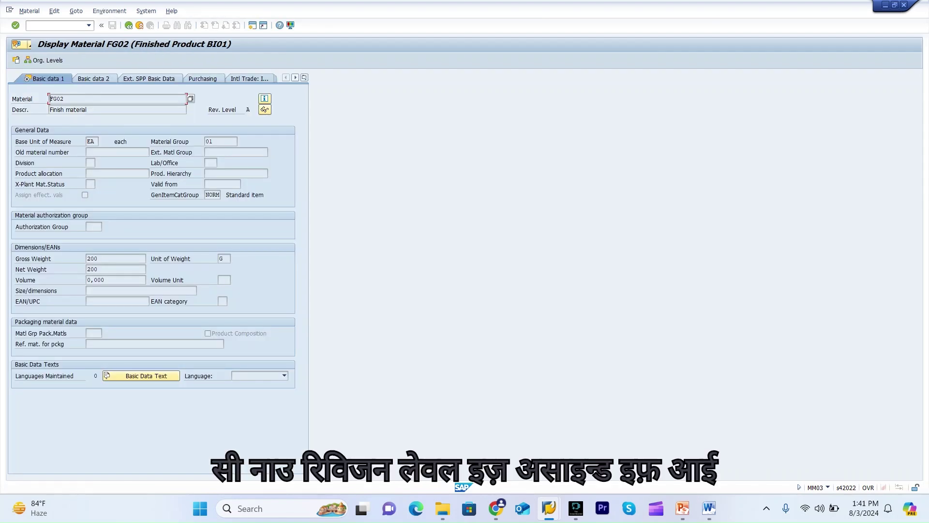
click(264, 110)
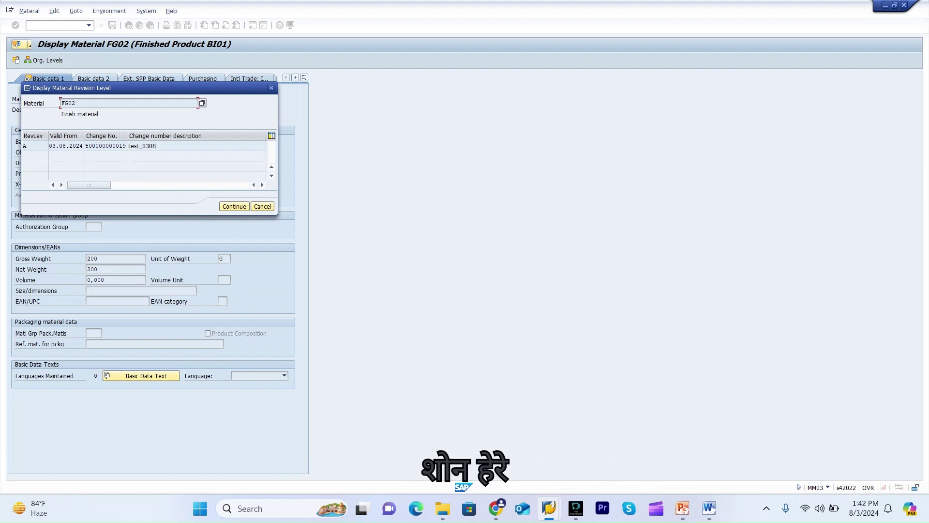
key(Return)
Switch to the Engineering change Management presentation in PowerPoint, review the transaction code slide, and return to SAP.
mouse_move(683, 508)
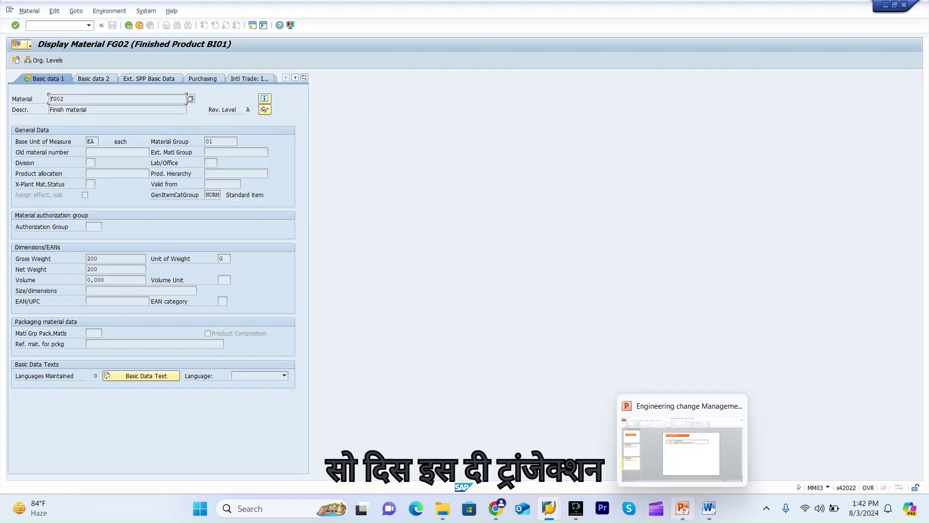
click(683, 436)
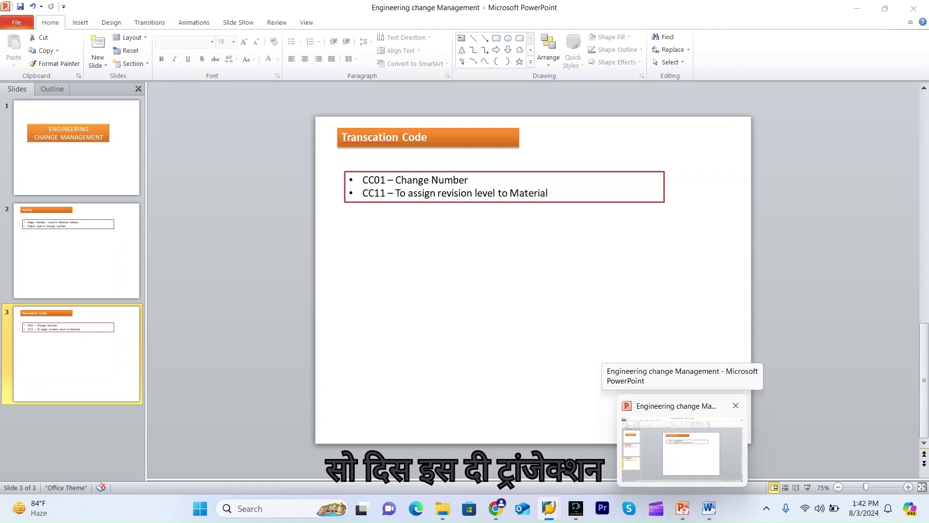
click(549, 508)
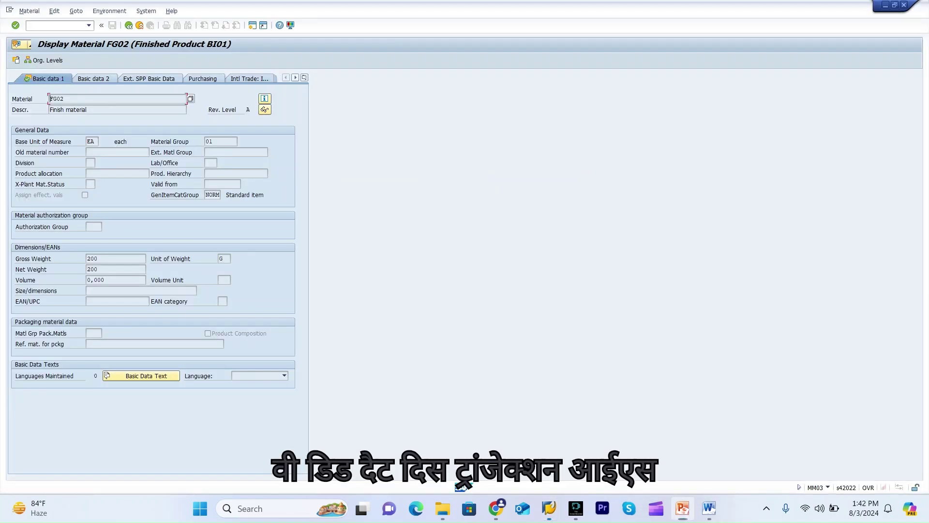
mouse_move(549, 509)
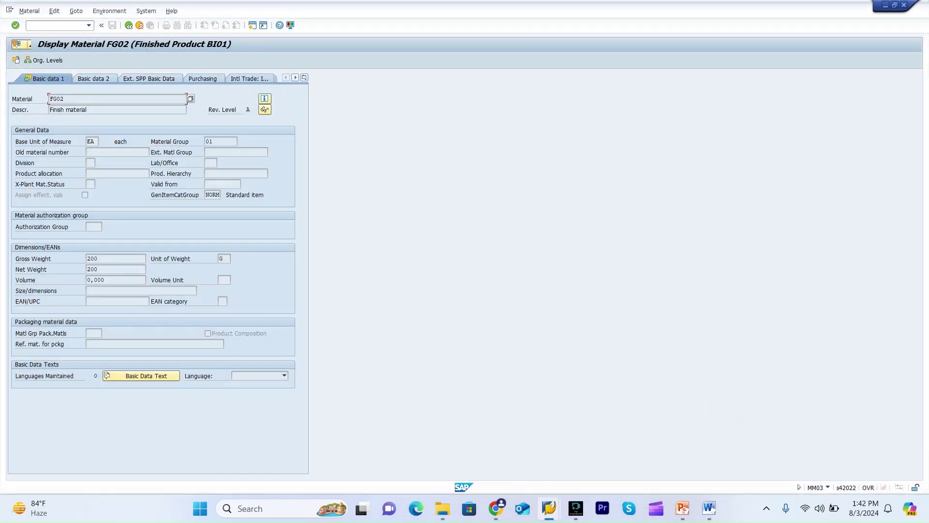
Leave the FG02 display and open transaction CC11 to show where material revision levels are assigned.
click(58, 25)
text(/ncc11)
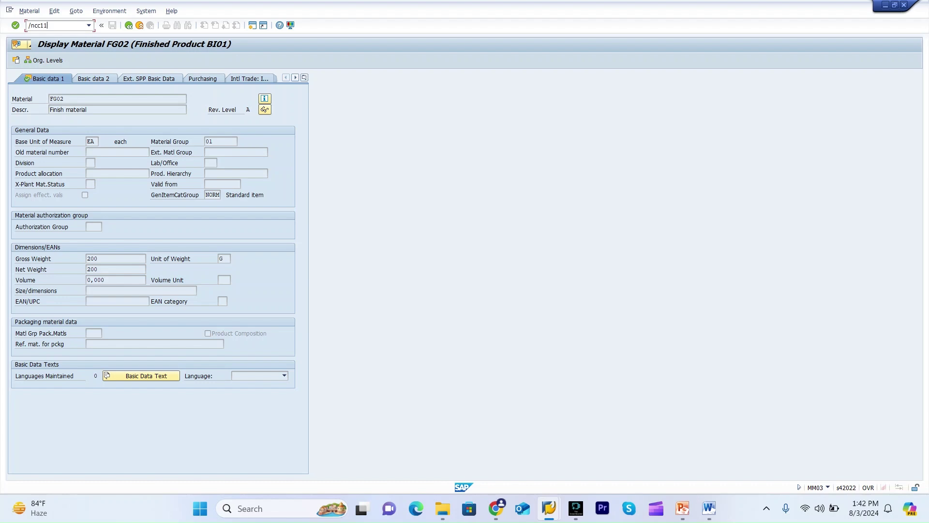
key(Return)
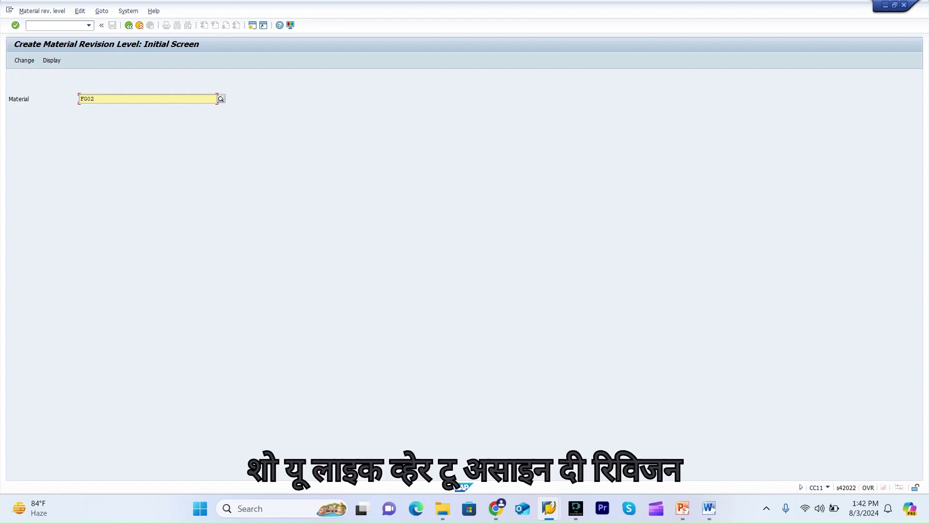
click(58, 25)
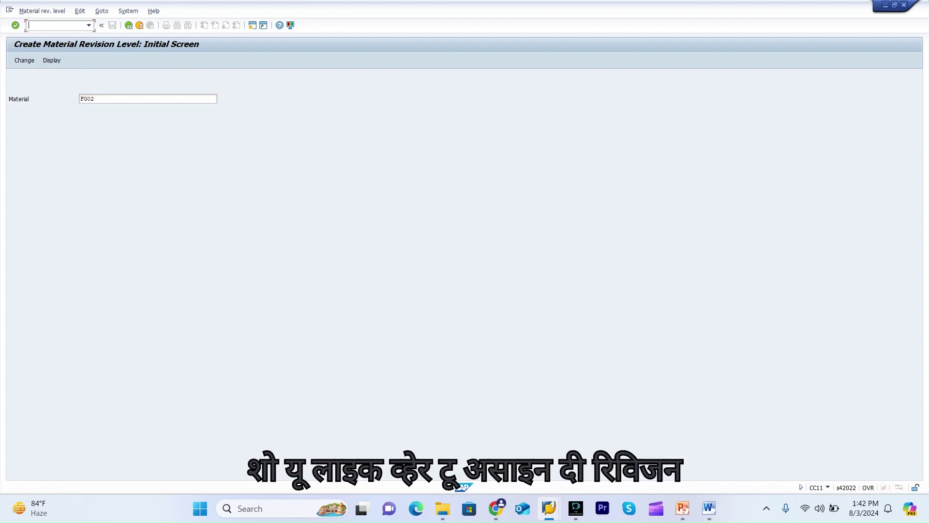
Leave the revision level assignment for the customizing transaction SPRO and display the SAP Reference IMG.
text(/nspro)
key(Return)
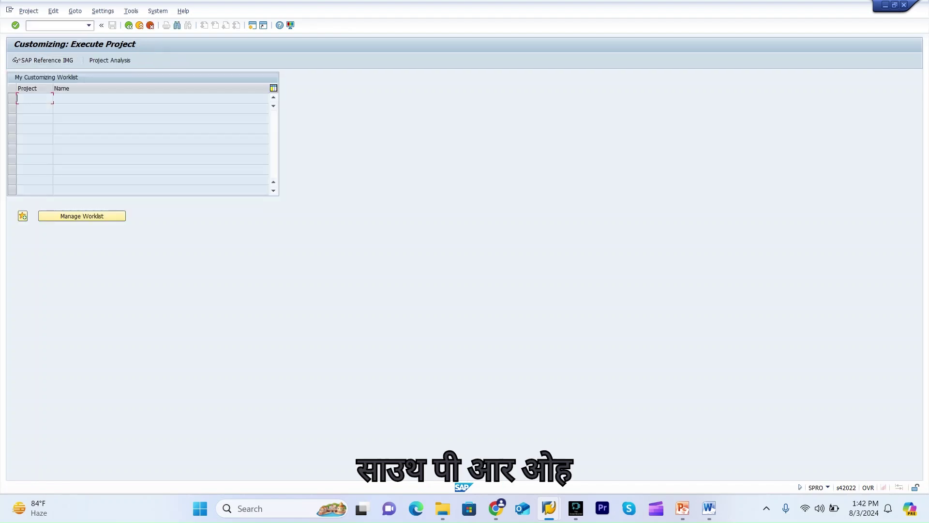
click(15, 60)
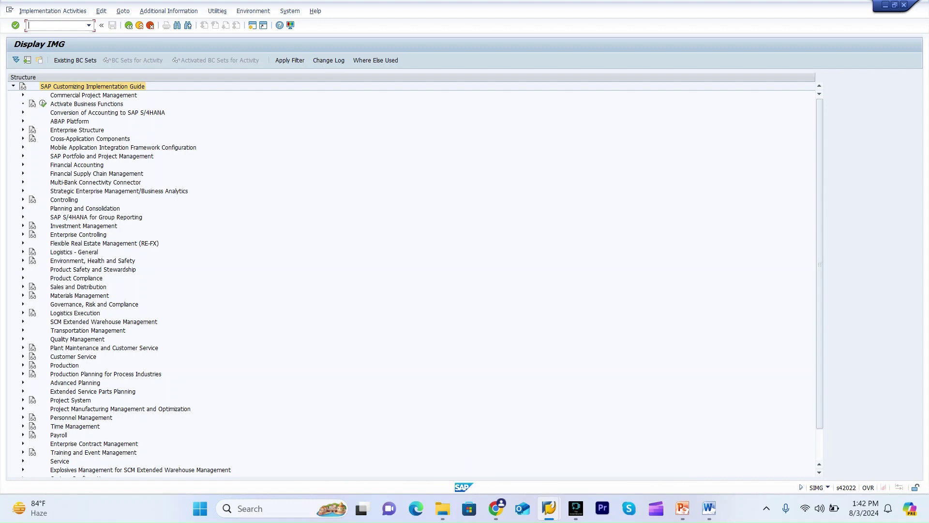
Review Define Revision Levels for Materials under Logistics - General, Engineering Change Management, Revision Levels, and return to the IMG structure.
click(23, 252)
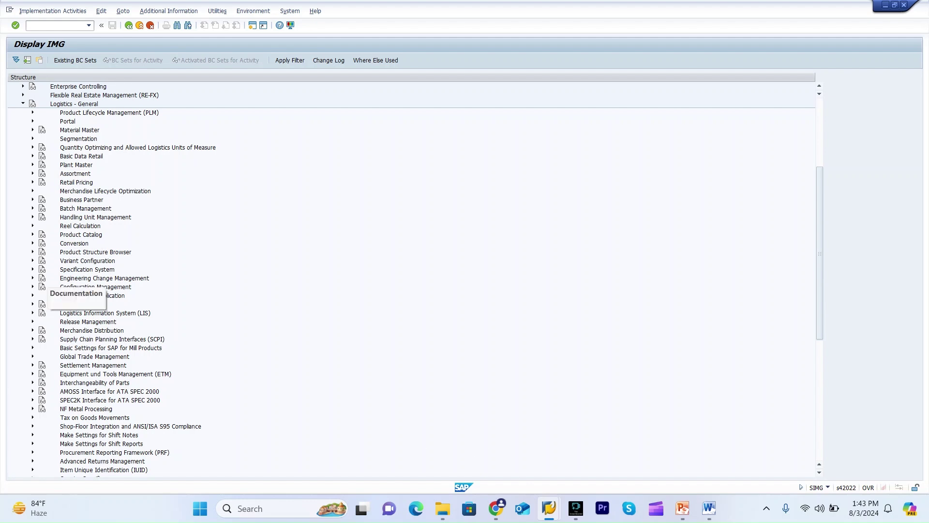
click(32, 278)
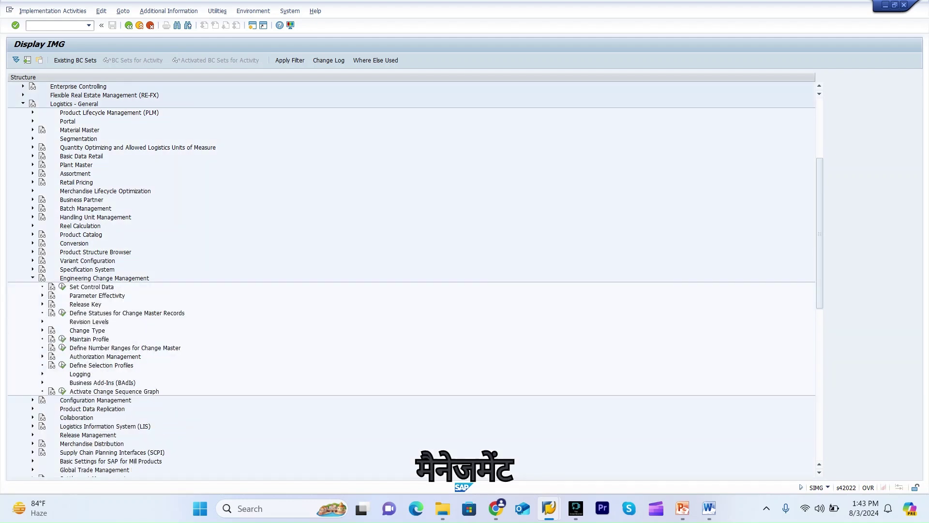
click(42, 321)
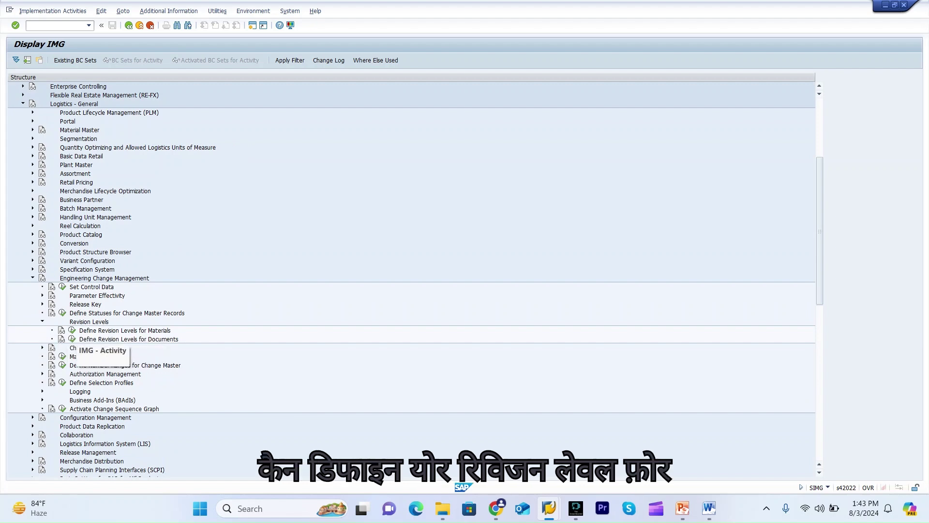
click(72, 330)
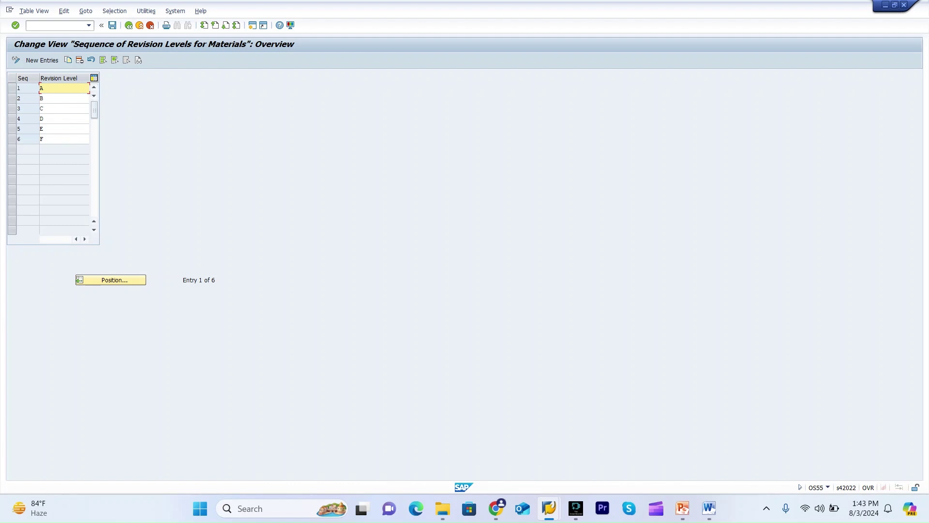
key(F3)
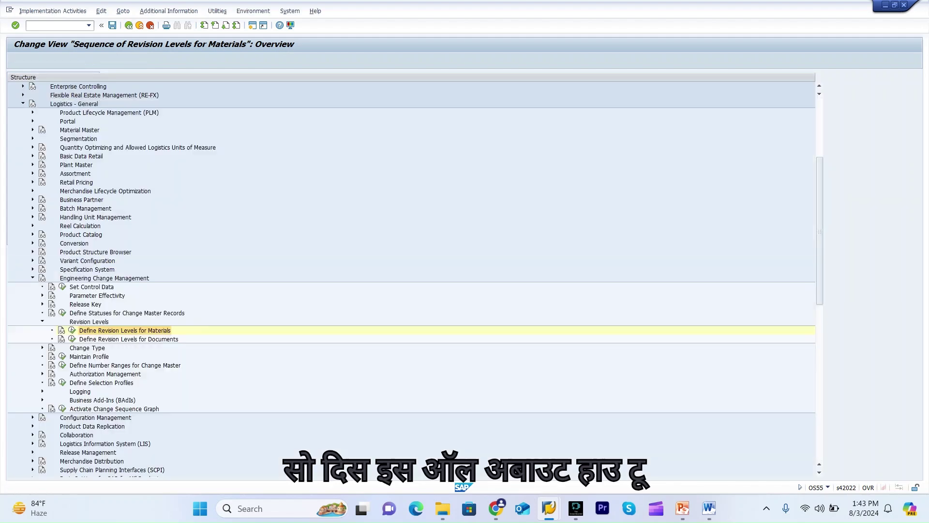